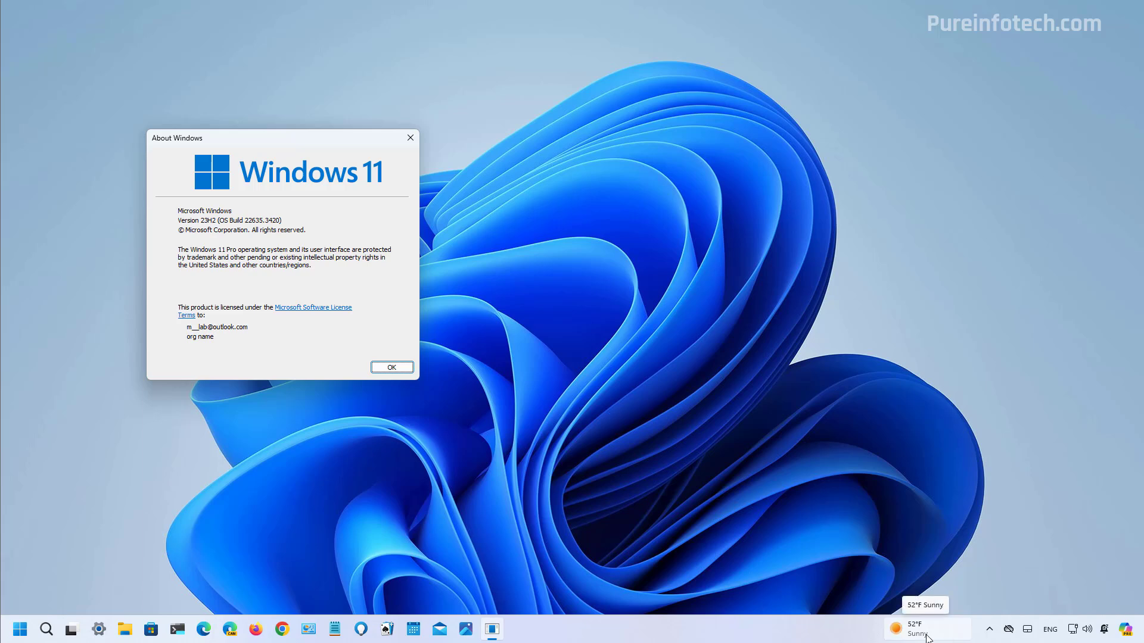
# - Finish reviewing the Taskbar behaviors and minimize Settings with Win+D to reveal the desktop
pyautogui.moveTo(926, 635)
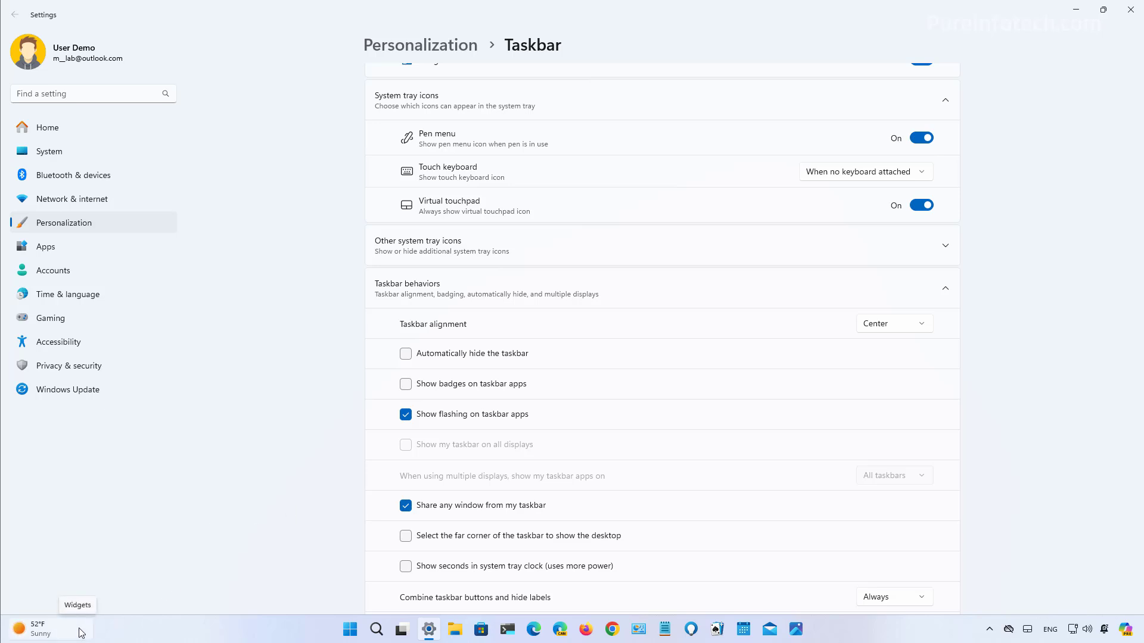
pyautogui.press('super+d')
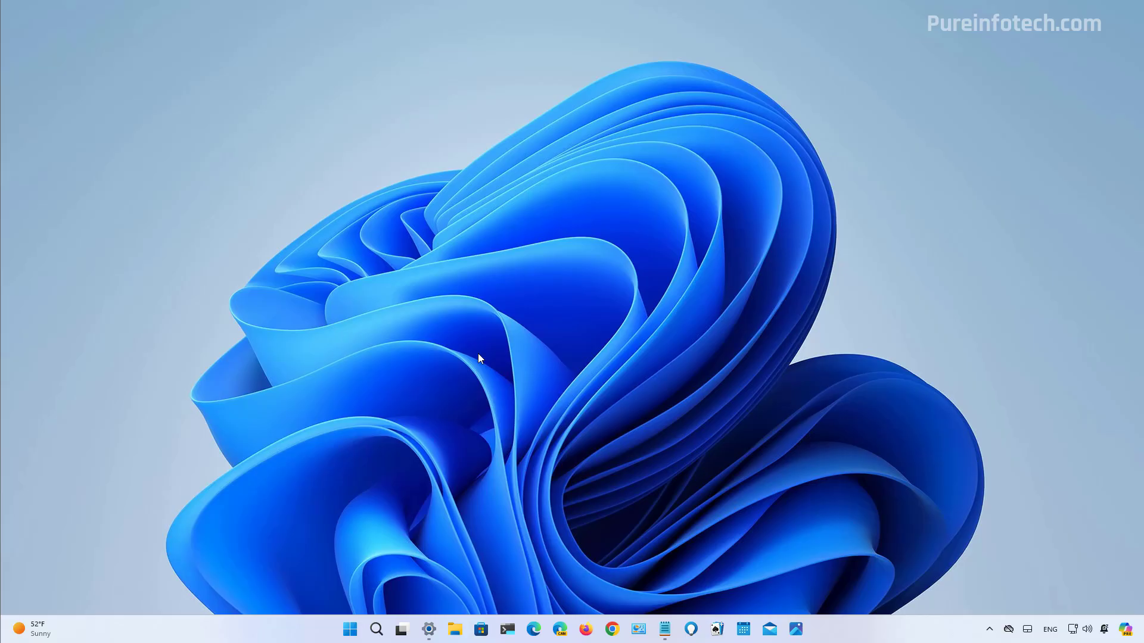
# - Copy 'windows 11' from the restored Notepad note, then hide Notepad and bring up Copilot's suggested actions
pyautogui.moveTo(668, 632)
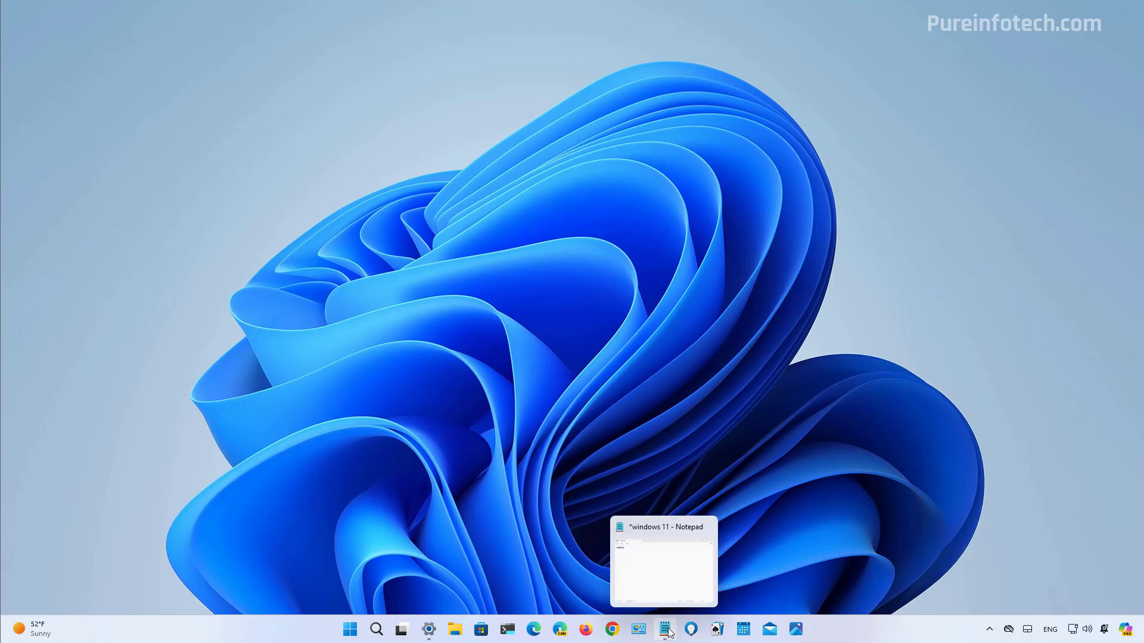
pyautogui.click(664, 631)
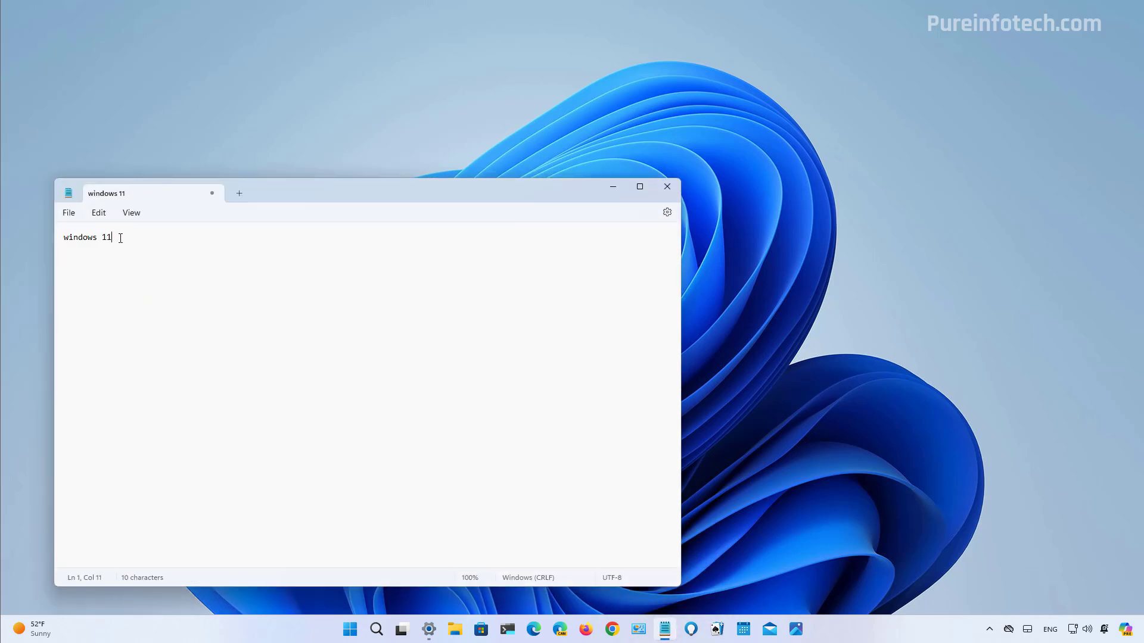
pyautogui.moveTo(121, 239); pyautogui.dragTo(61, 238)
pyautogui.hotkey('ctrl', 'c')
pyautogui.press('super+d')
pyautogui.moveTo(1131, 633)
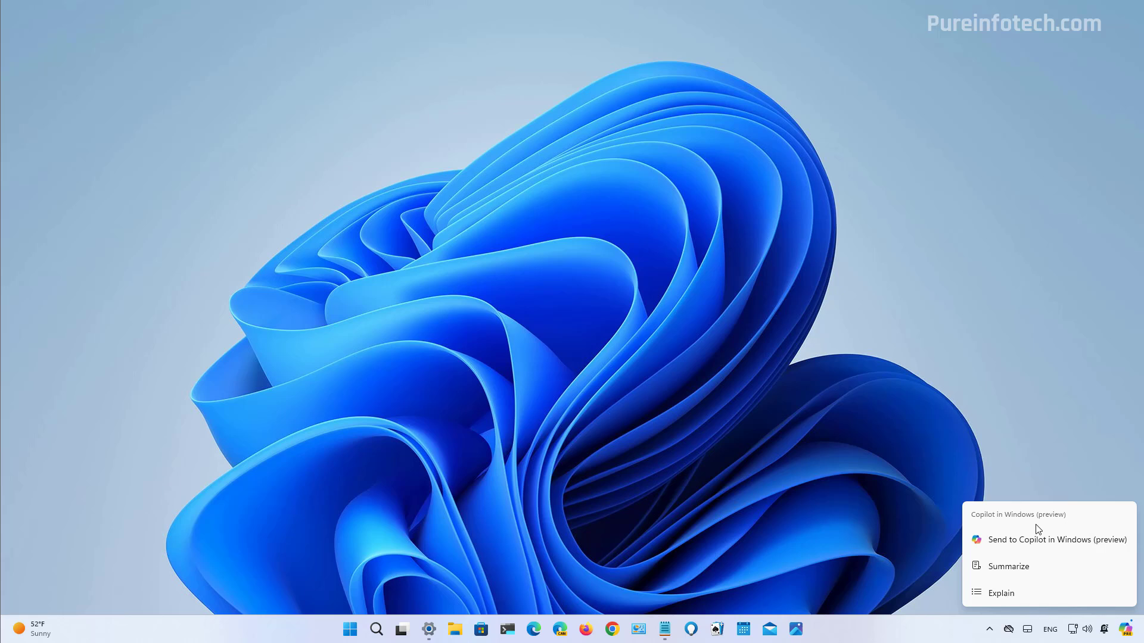
# - Dismiss the Copilot menu and browse the Start menu's full All apps list
pyautogui.click(403, 451)
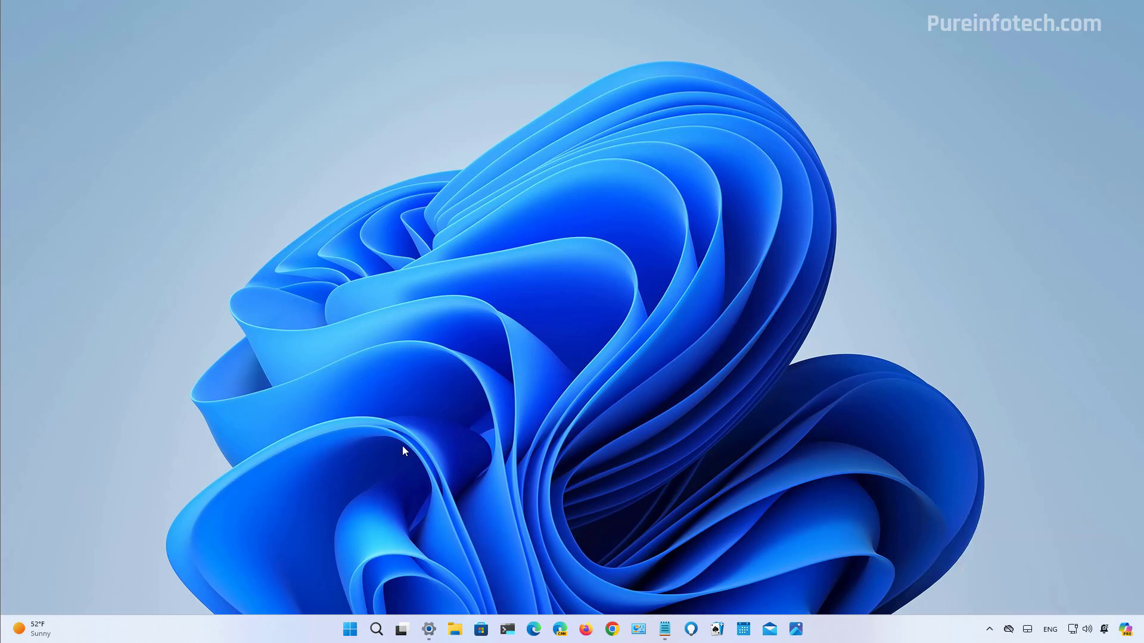
pyautogui.press('super')
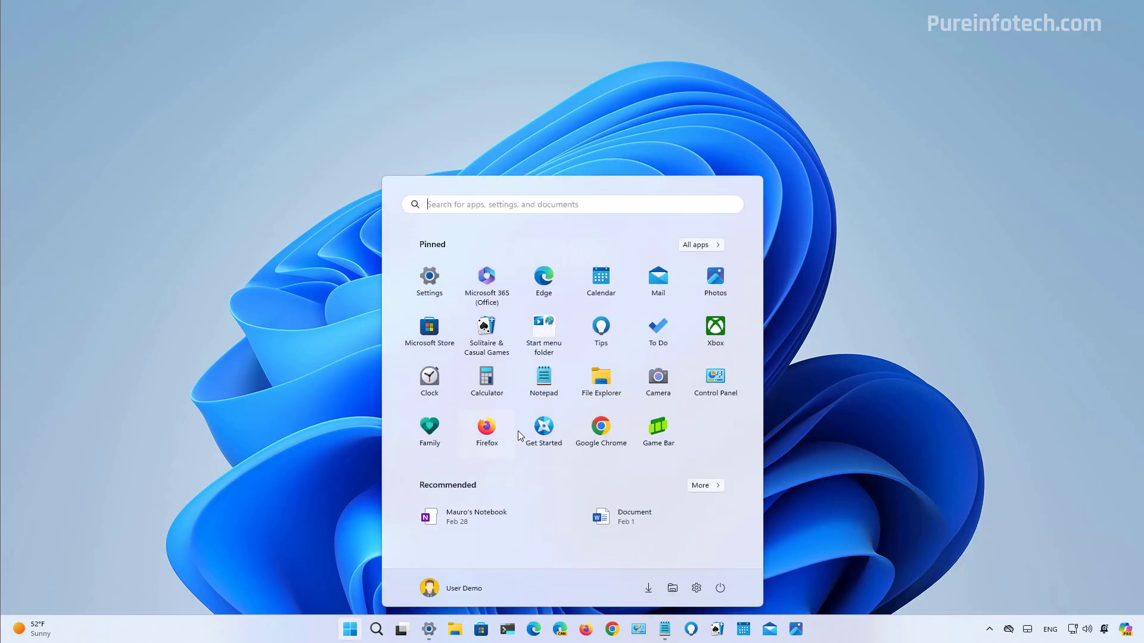
pyautogui.click(696, 247)
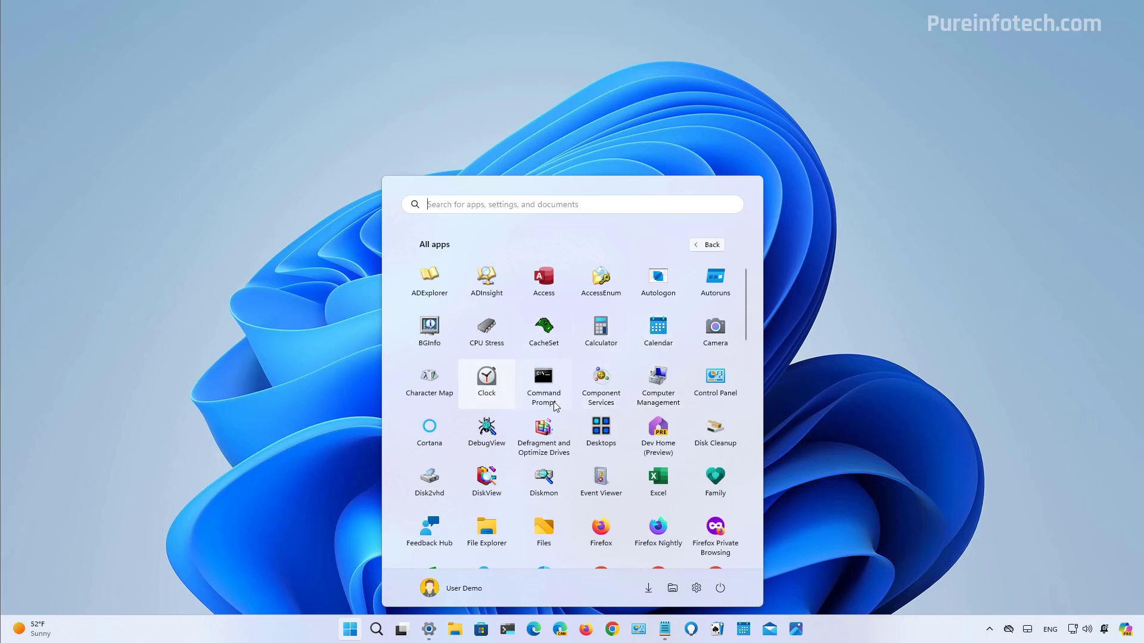
pyautogui.scroll(-15, 499, 384)
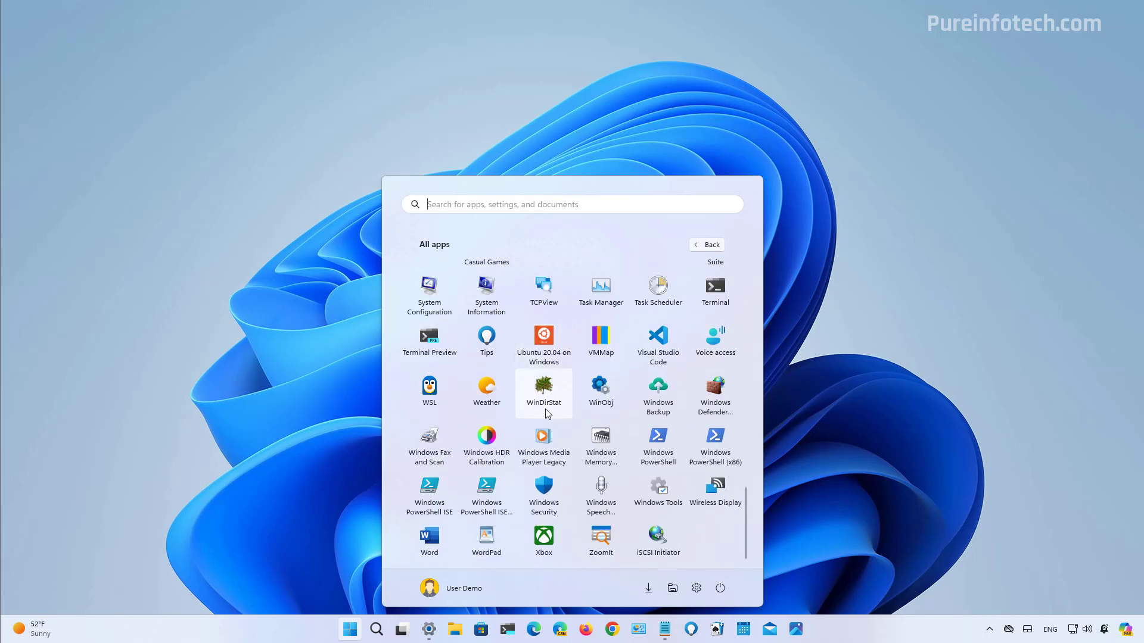
pyautogui.scroll(15, 546, 414)
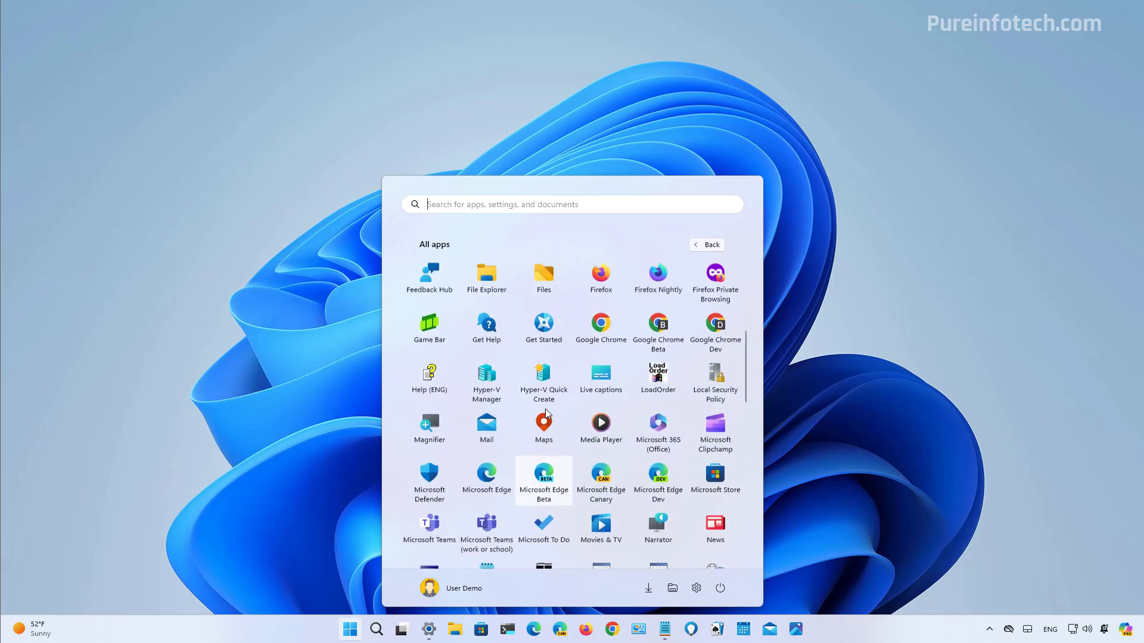
pyautogui.scroll(2, 546, 413)
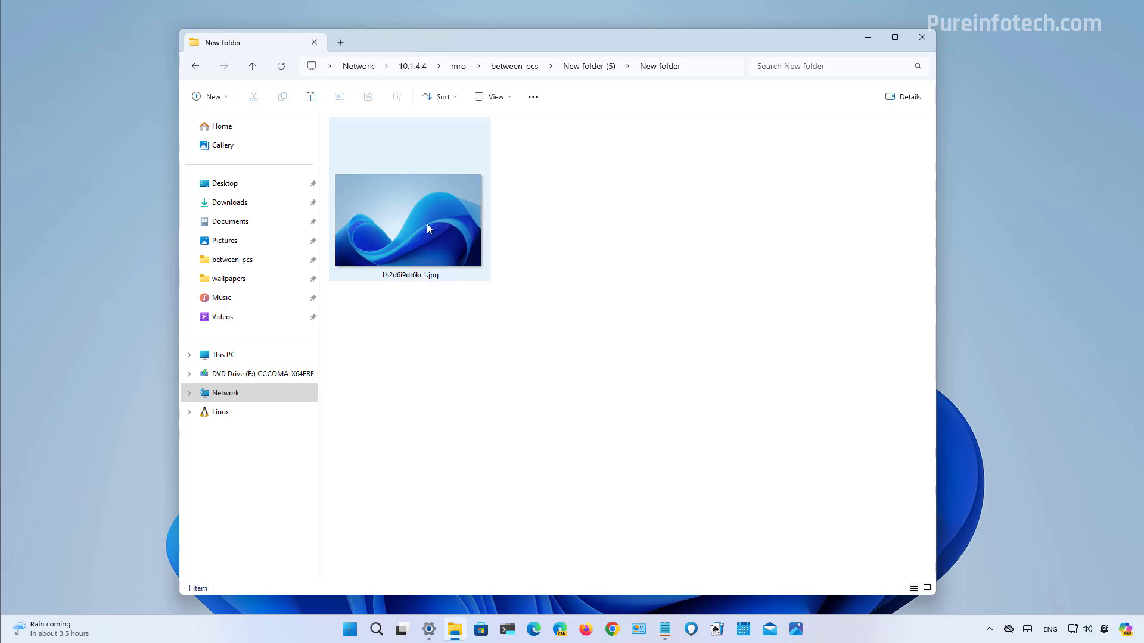
# - Move 1h2d69dt6kc1.jpg up into New folder (5) using its breadcrumb
pyautogui.moveTo(427, 223); pyautogui.dragTo(588, 71)
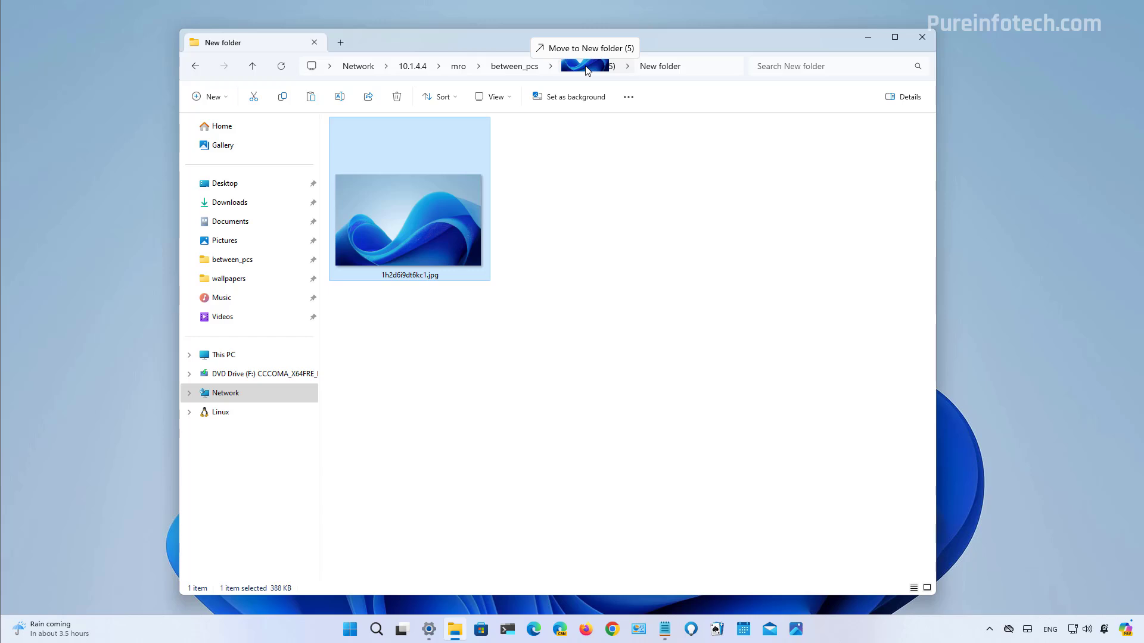
pyautogui.moveTo(588, 71); pyautogui.dragTo(587, 71)
pyautogui.moveTo(587, 71); pyautogui.dragTo(588, 70)
pyautogui.moveTo(587, 71); pyautogui.dragTo(588, 71)
pyautogui.moveTo(588, 71); pyautogui.dragTo(588, 71)
pyautogui.moveTo(587, 71); pyautogui.dragTo(587, 71)
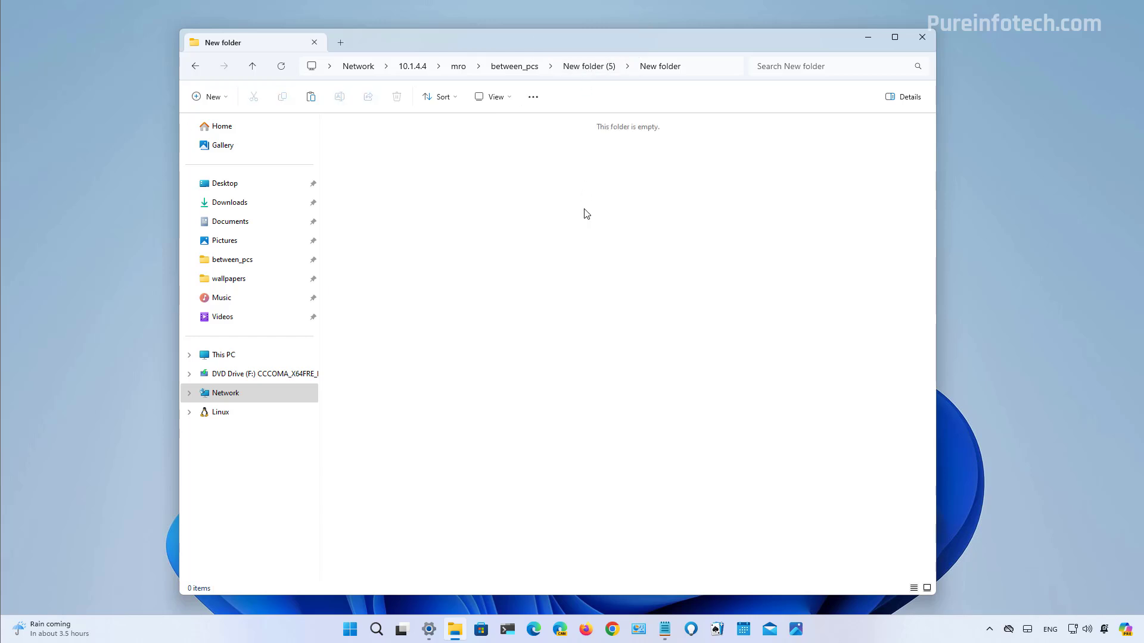
# - View New folder (5) as large icons, then minimize File Explorer
pyautogui.click(590, 66)
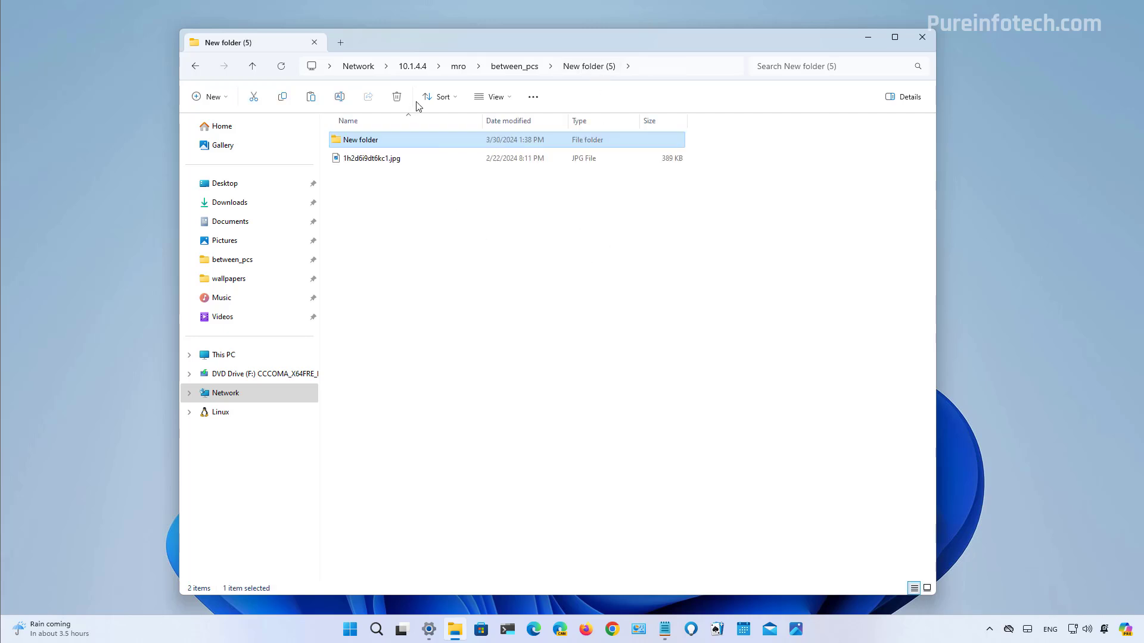
pyautogui.hotkey('ctrl', 'shift', '2')
pyautogui.click(627, 242)
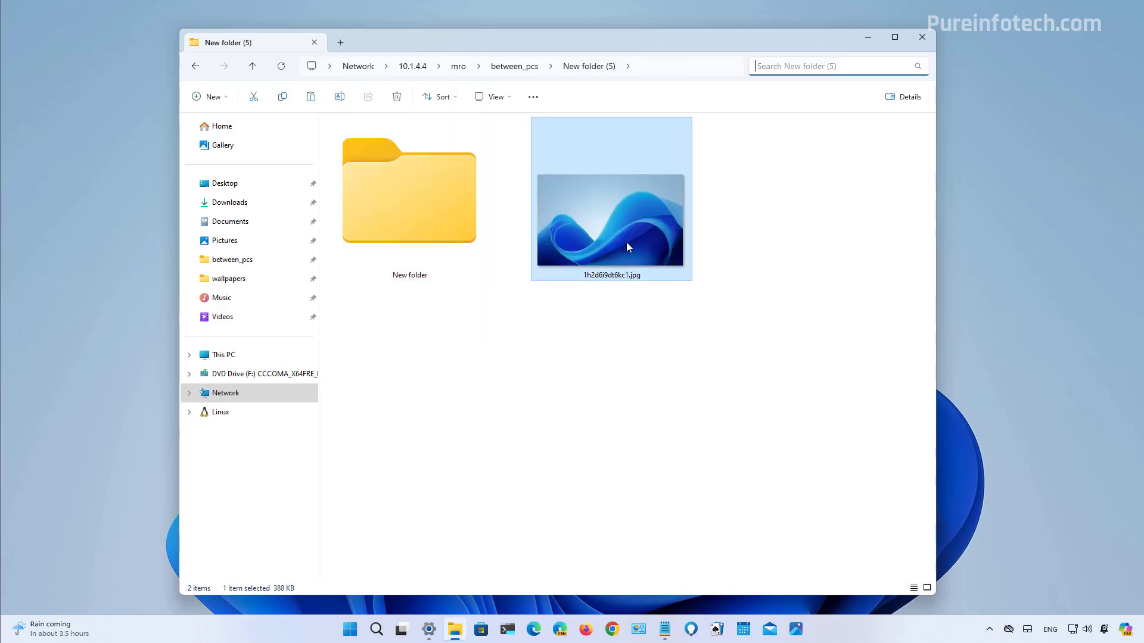
pyautogui.click(781, 240)
pyautogui.click(868, 37)
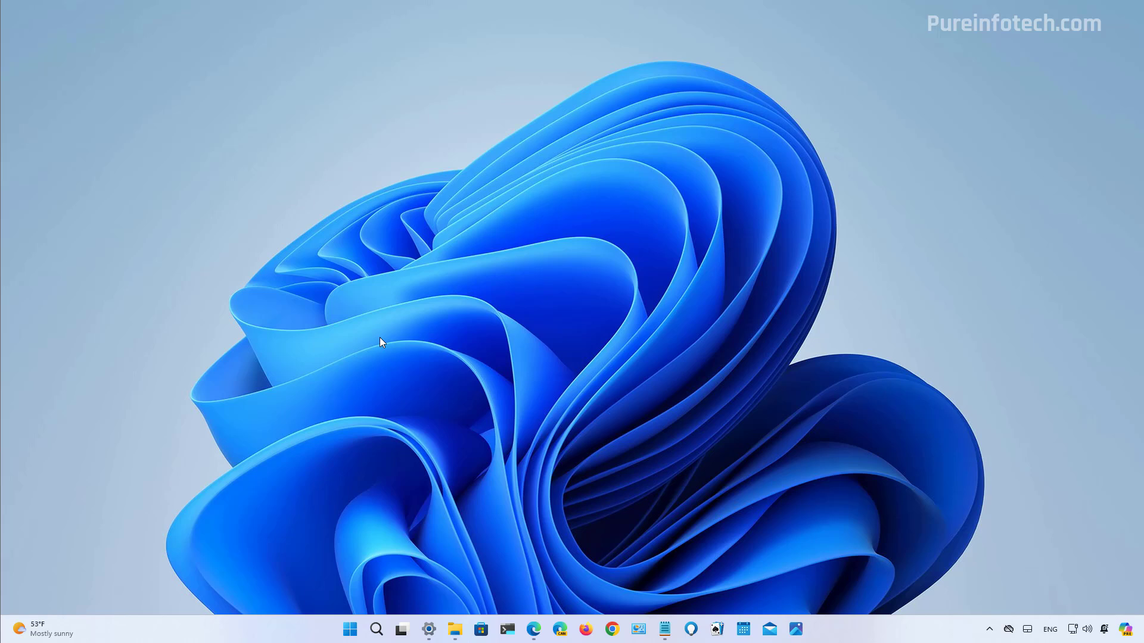
pyautogui.click(542, 629)
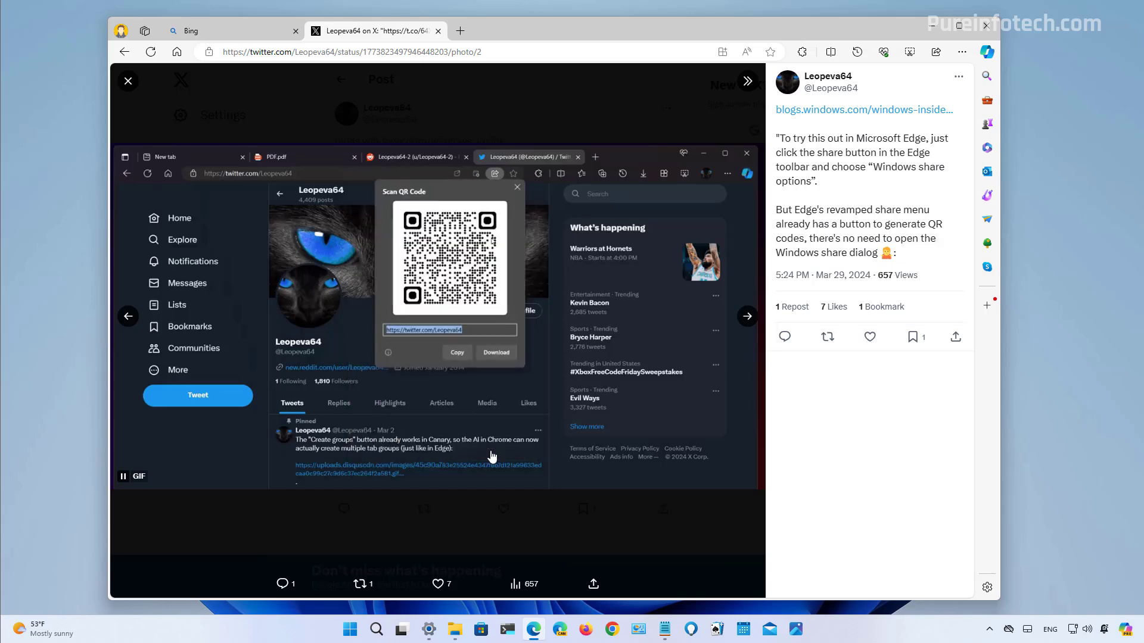
pyautogui.click(268, 36)
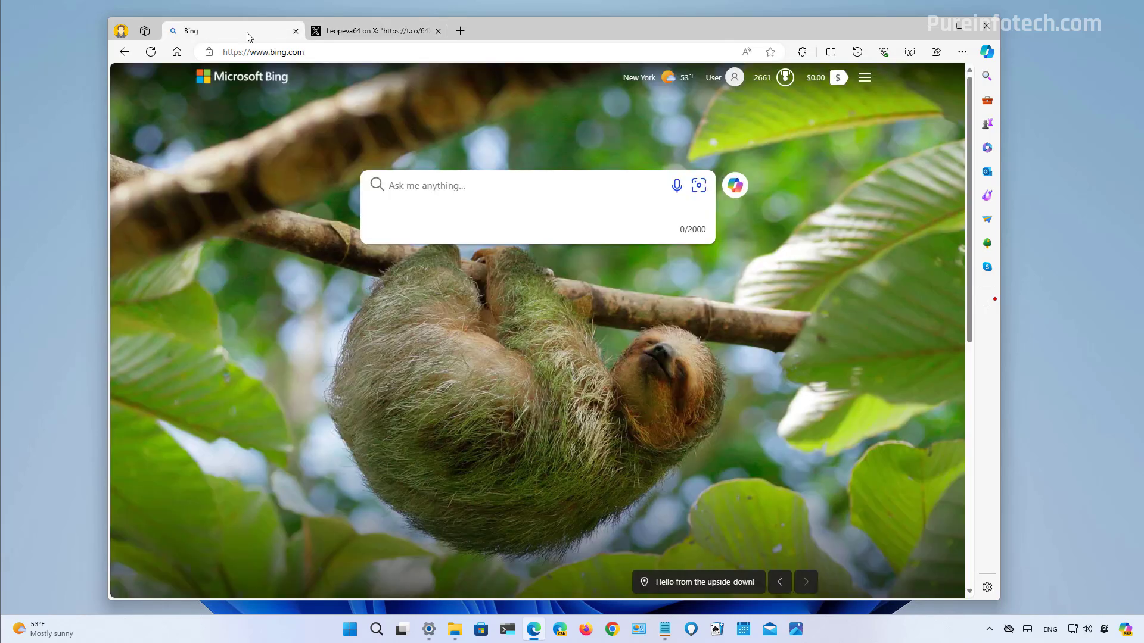
pyautogui.rightClick(264, 125)
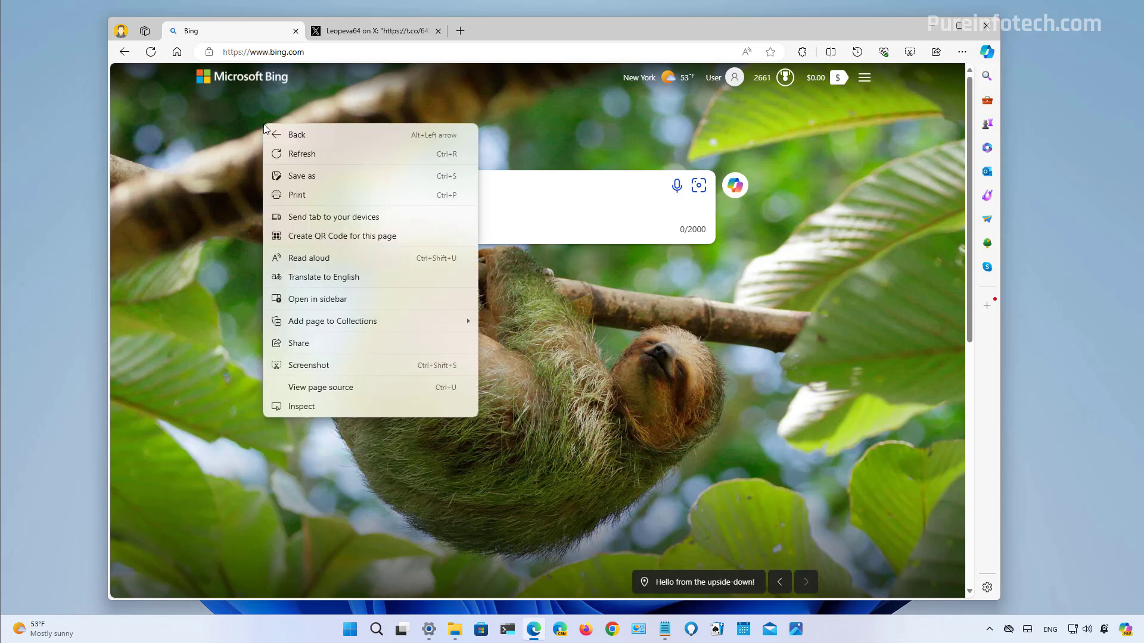
pyautogui.click(320, 237)
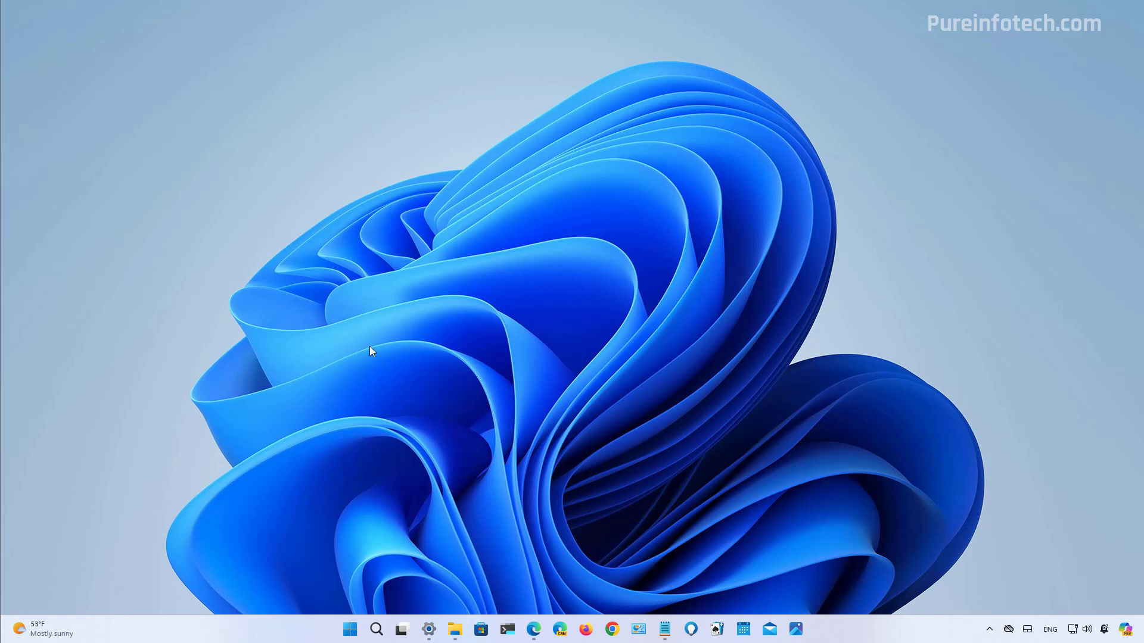
# - Lock the PC from the Start menu account options, then sign back in from the lock screen
pyautogui.click(350, 629)
pyautogui.click(428, 588)
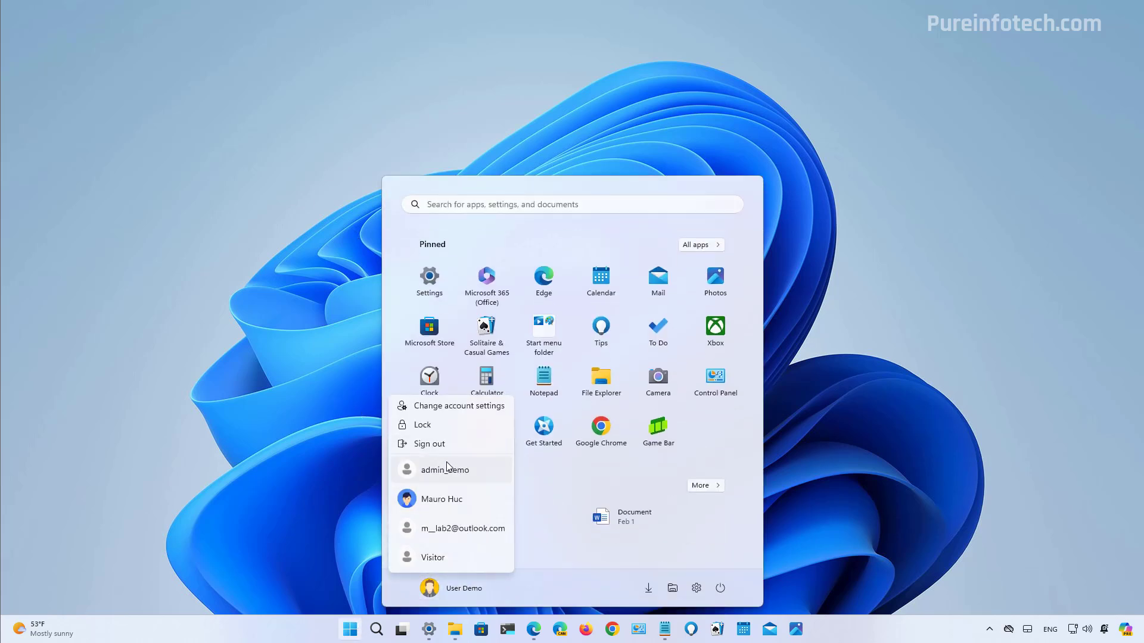
pyautogui.click(442, 425)
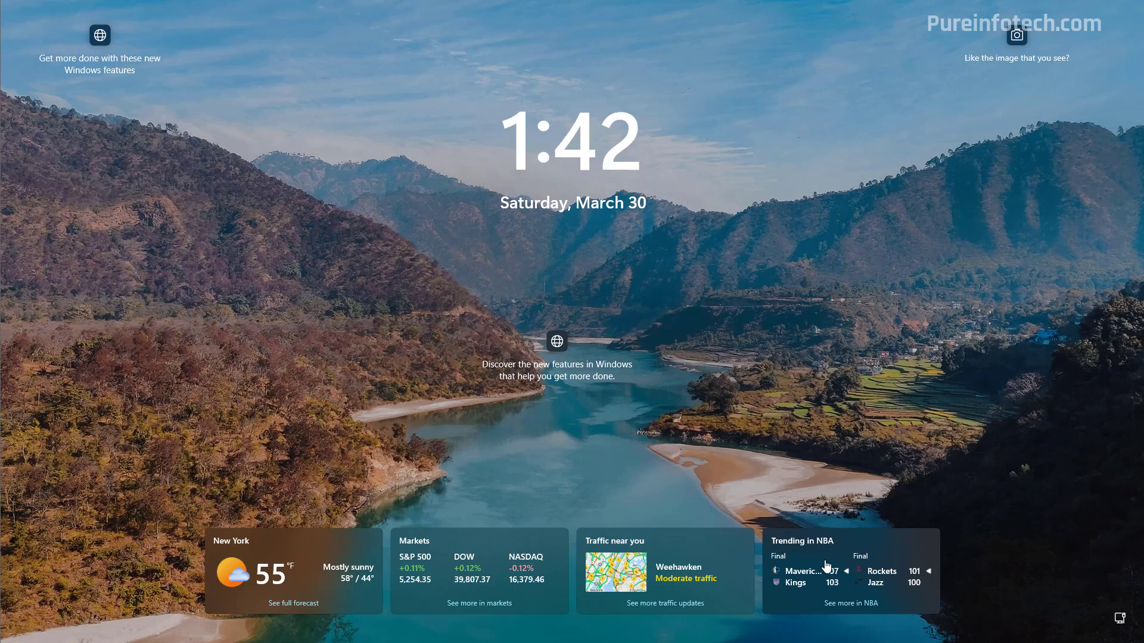
pyautogui.click(411, 324)
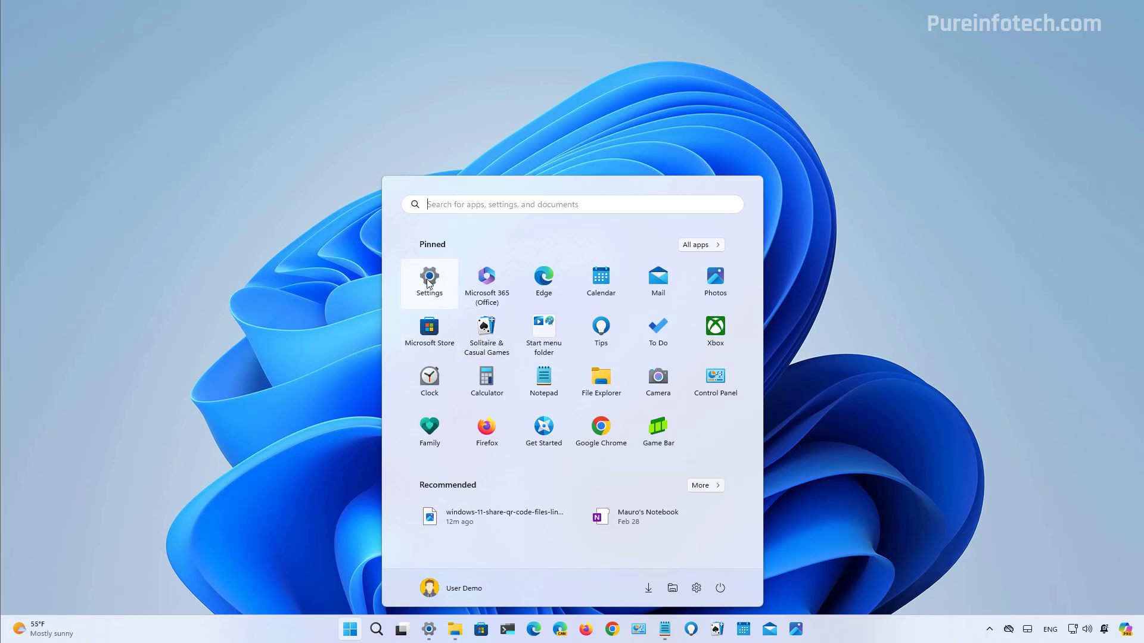
# - Check that Personalization > Lock screen status stays on Weather and more, then minimize Settings
pyautogui.click(427, 284)
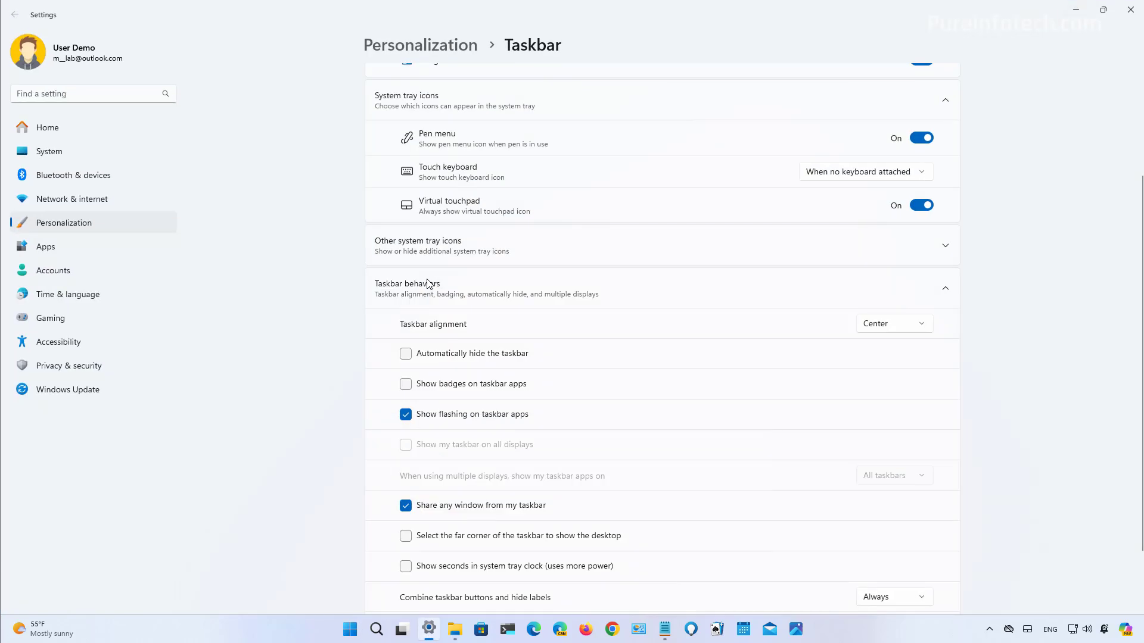
pyautogui.click(59, 226)
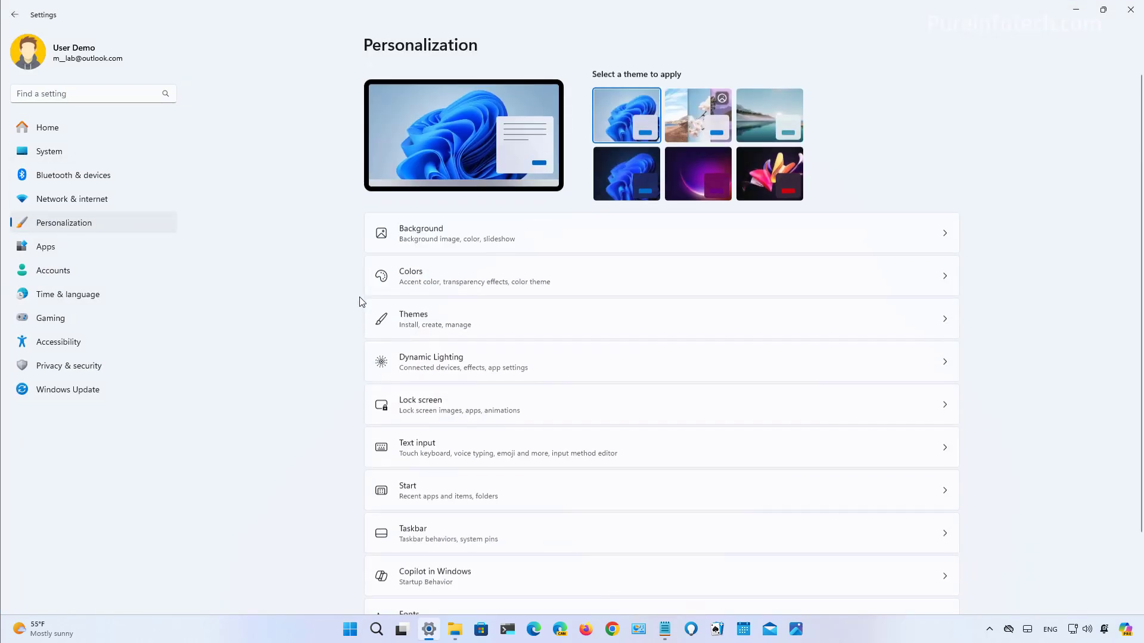
pyautogui.click(444, 403)
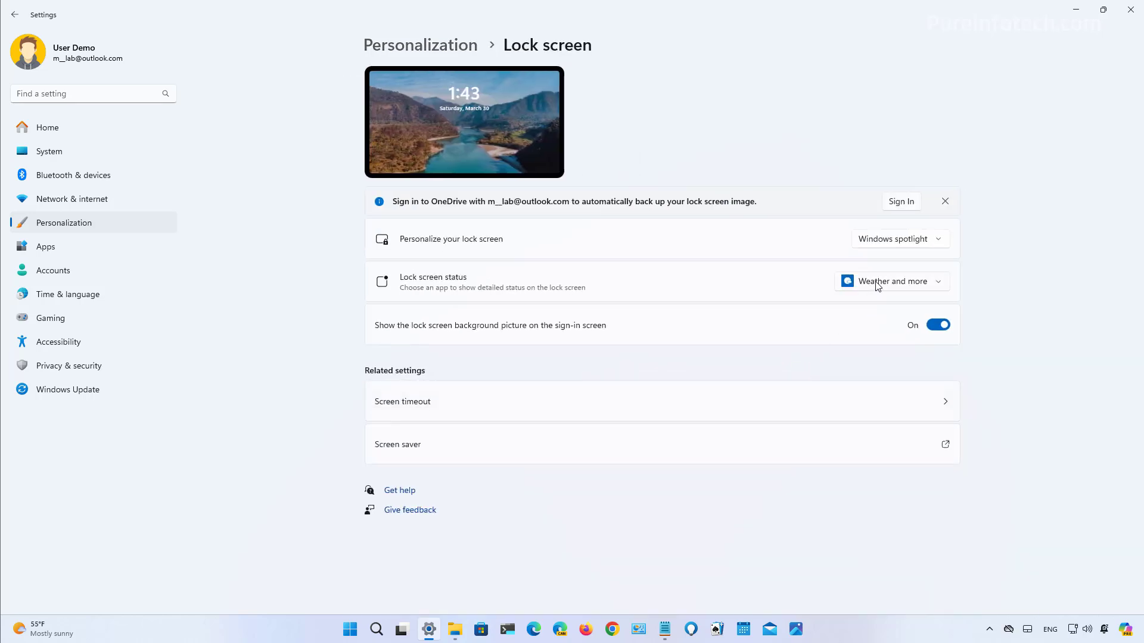
pyautogui.click(878, 287)
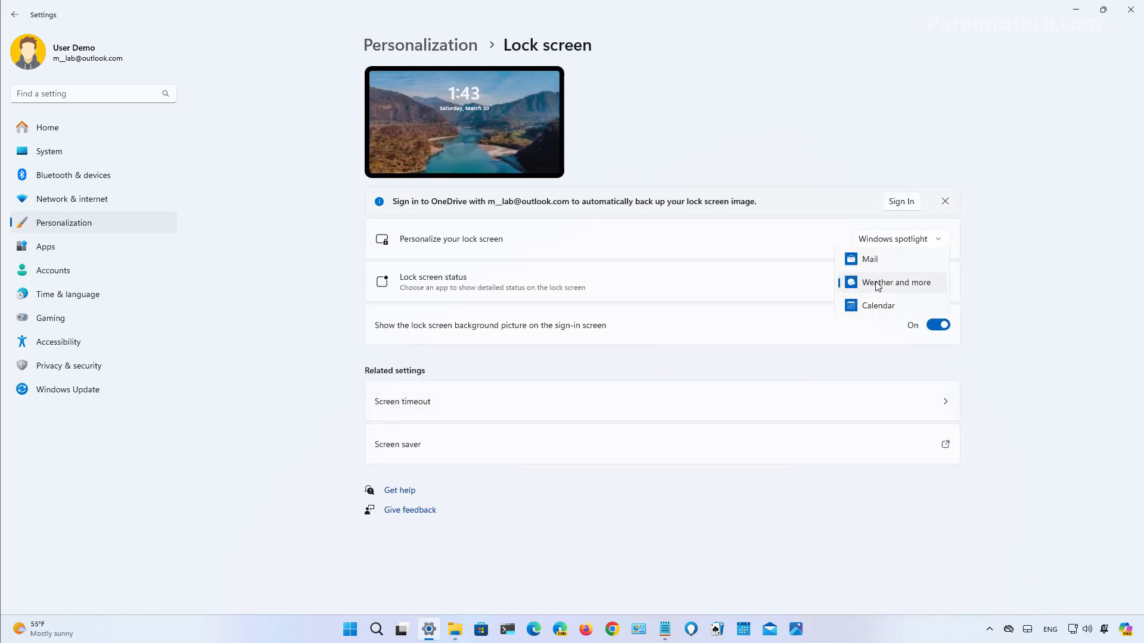
pyautogui.click(737, 287)
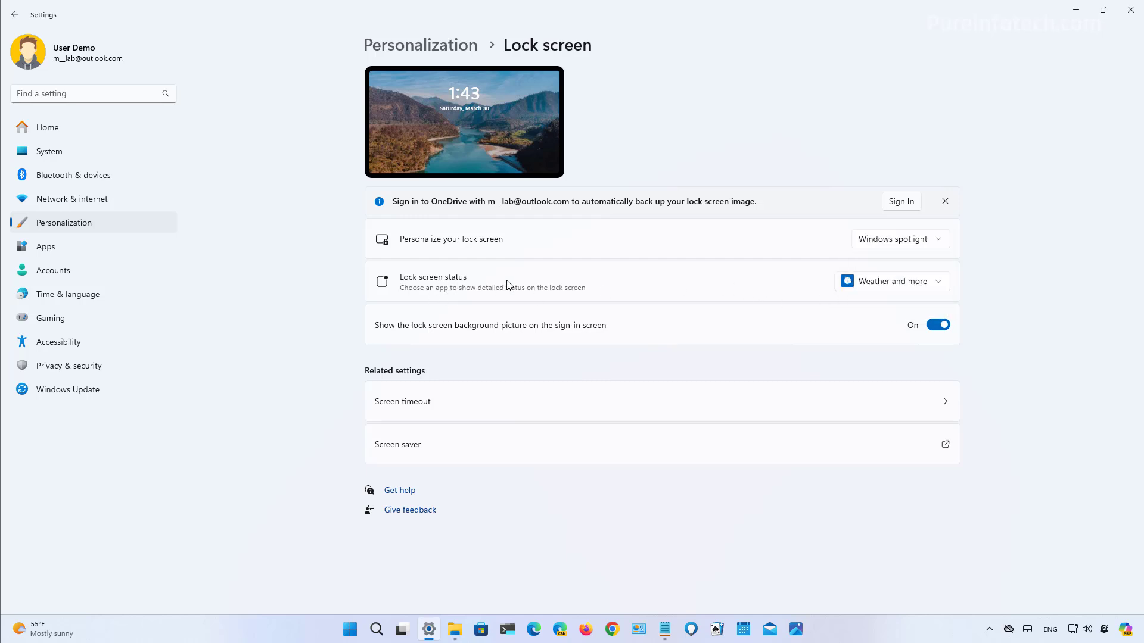
pyautogui.press('super+d')
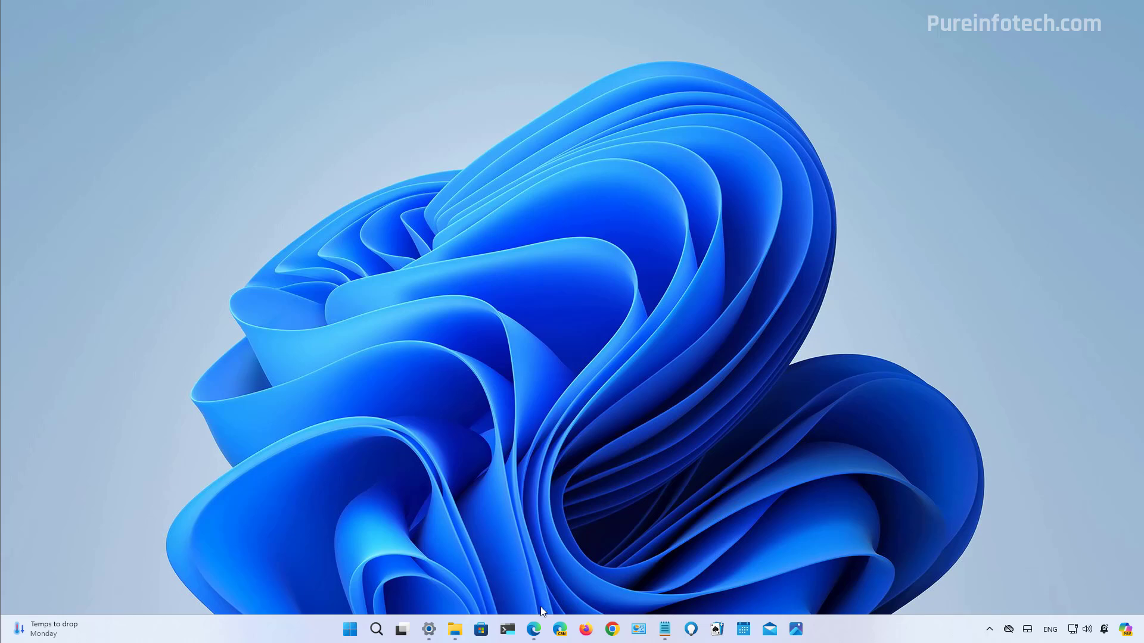
# - Restore Edge showing the ViVeTool GitHub releases page with v0.3.3 as latest
pyautogui.click(533, 629)
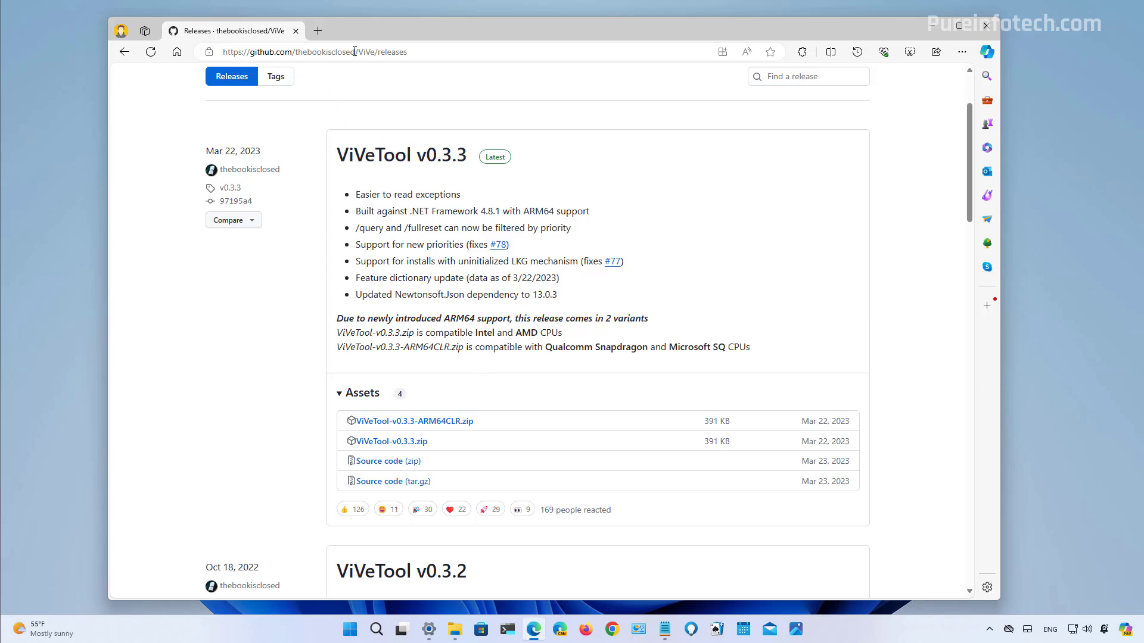
# - Download ViVeTool-v0.3.3.zip from Assets, choosing Save as to pick its location
pyautogui.click(399, 442)
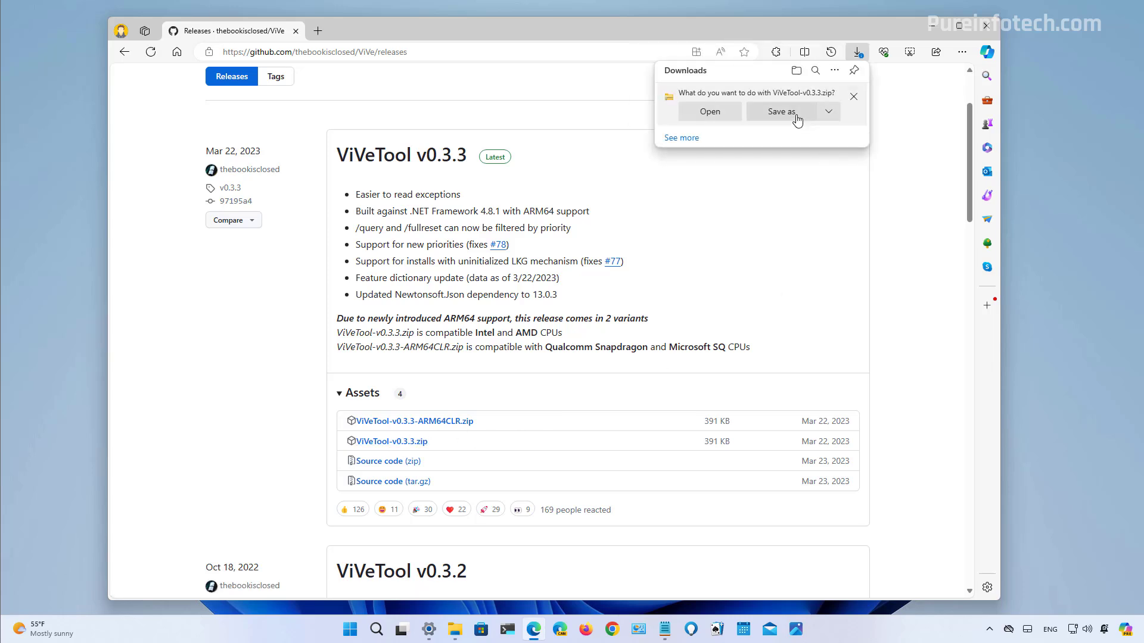
pyautogui.click(797, 119)
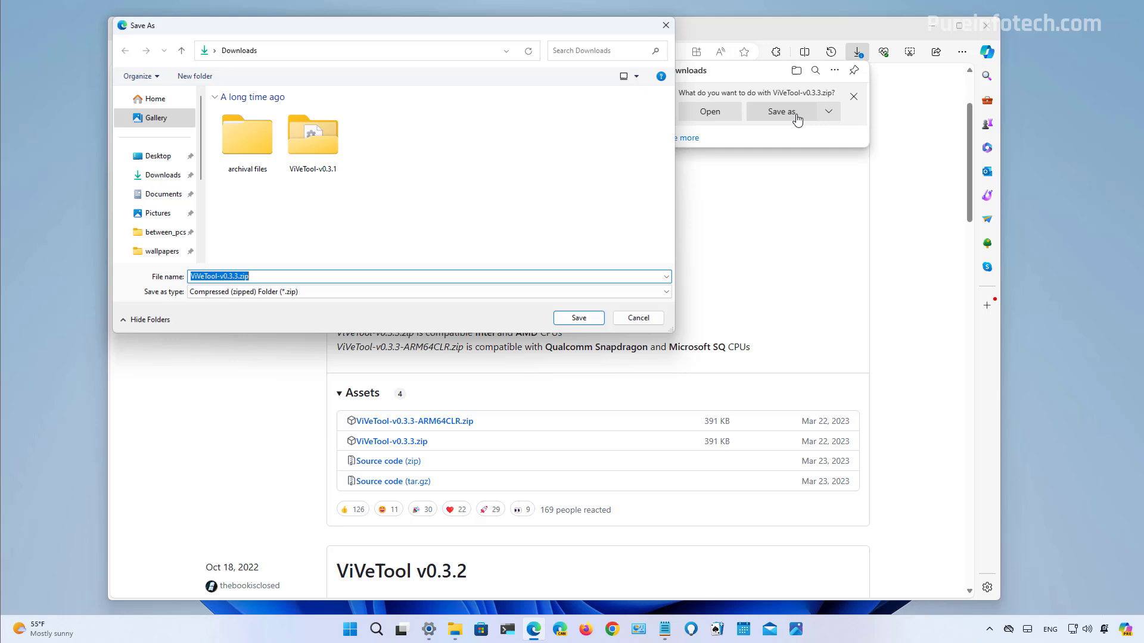
# - Save the zip to Downloads, extract it into ViVeTool-v0.3.3, and select that folder's path
pyautogui.click(575, 316)
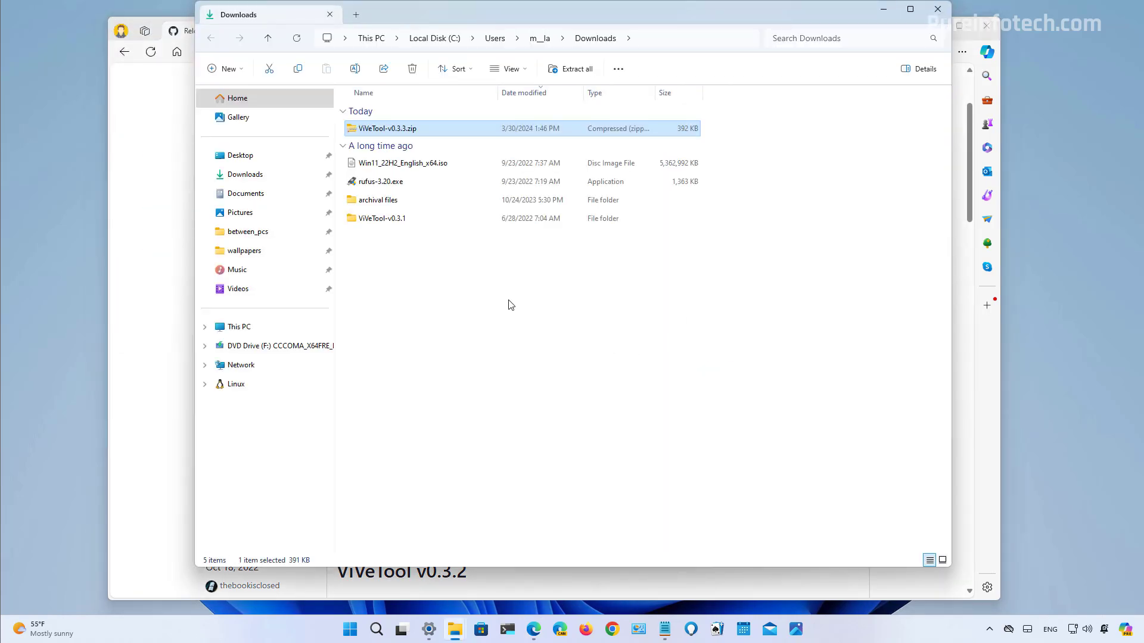
pyautogui.doubleClick(396, 125)
pyautogui.click(570, 68)
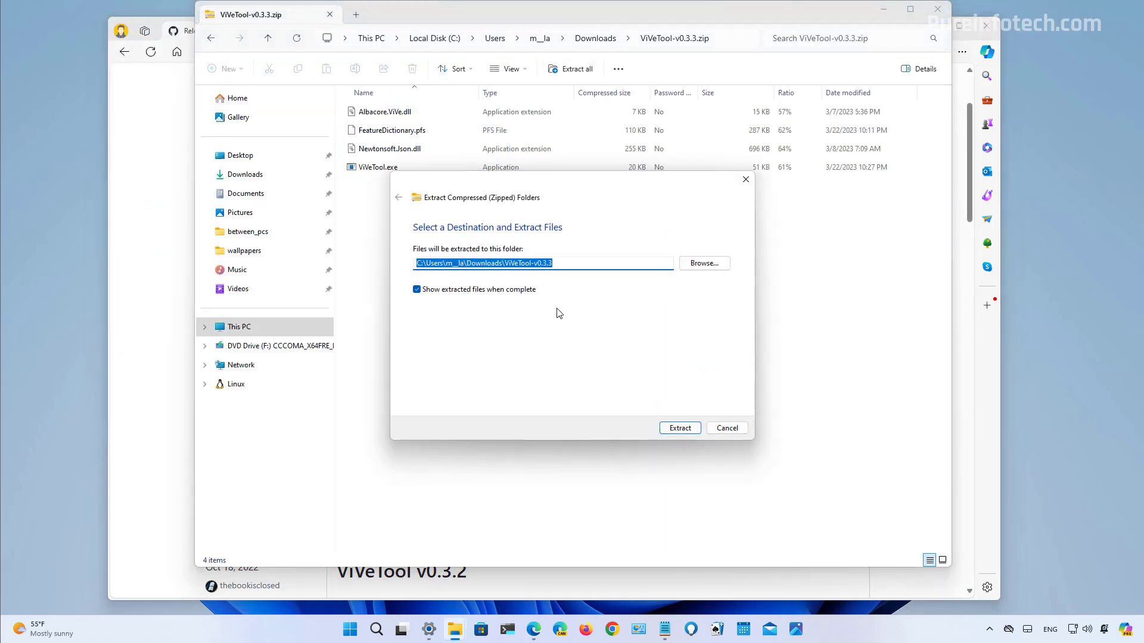
pyautogui.click(680, 429)
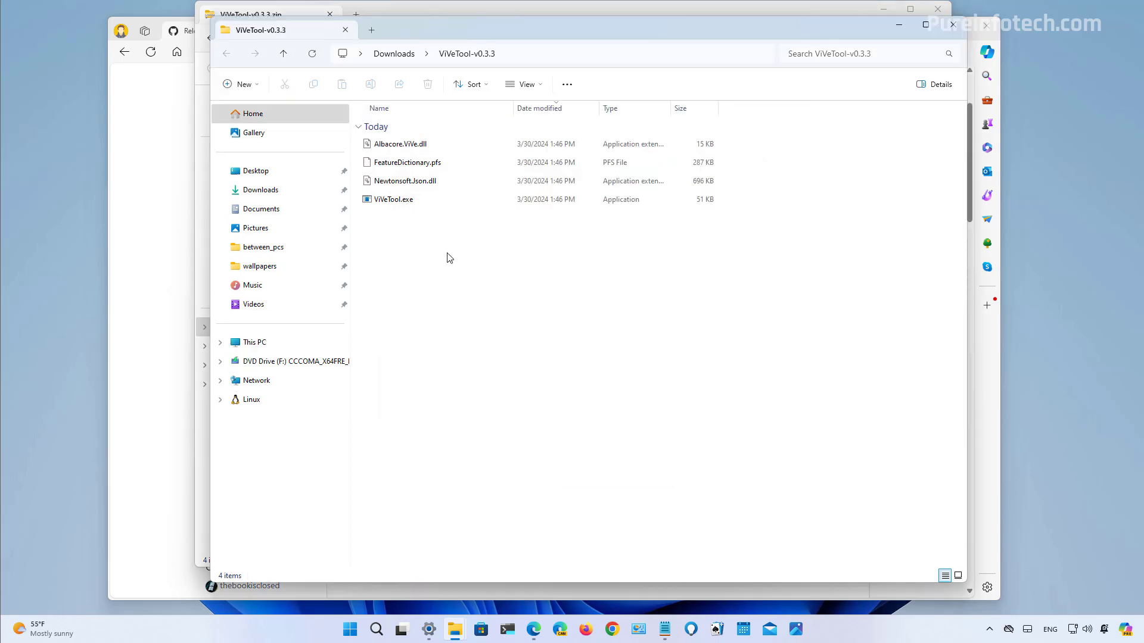
pyautogui.click(540, 57)
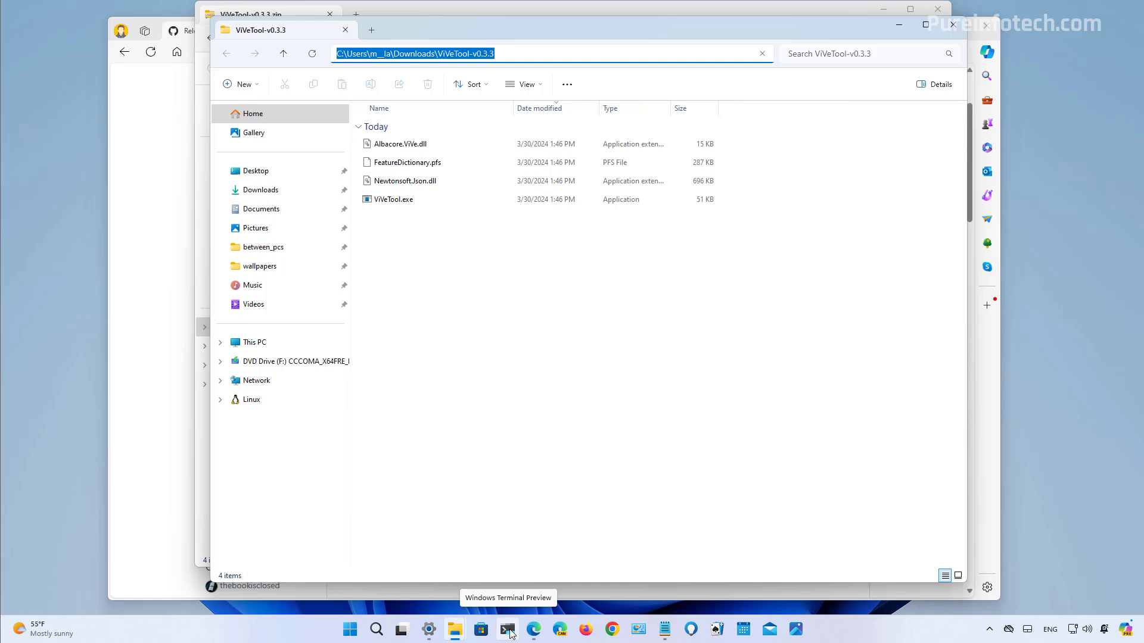
# - Launch Terminal Preview as administrator from Windows search
pyautogui.click(509, 631)
pyautogui.moveTo(432, 81); pyautogui.dragTo(481, 125)
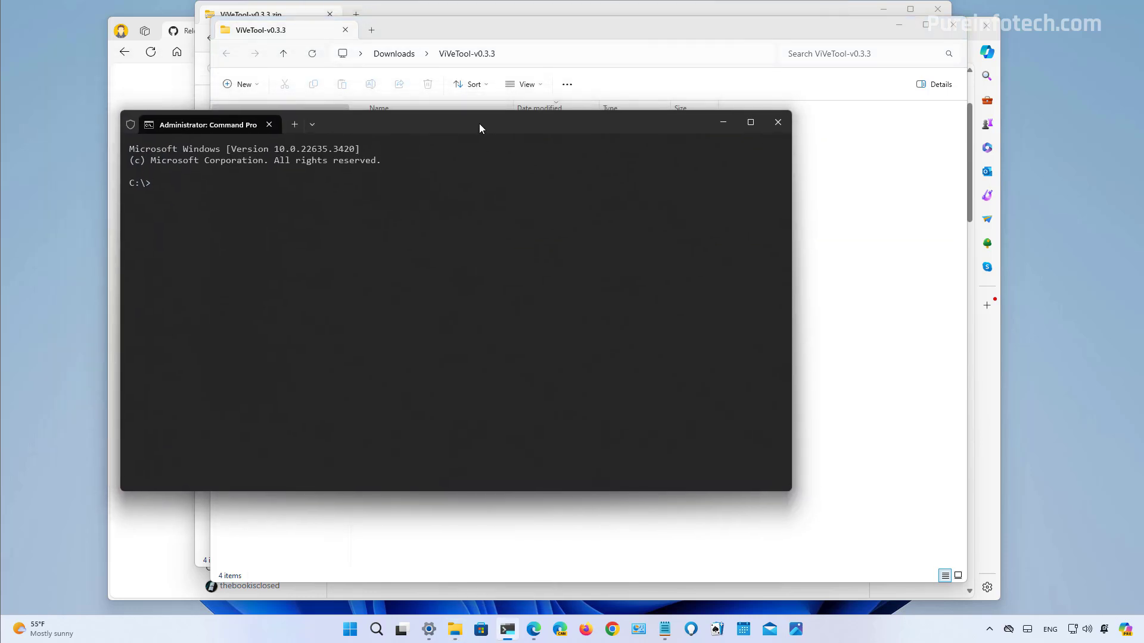
pyautogui.press('super')
pyautogui.write('clock')
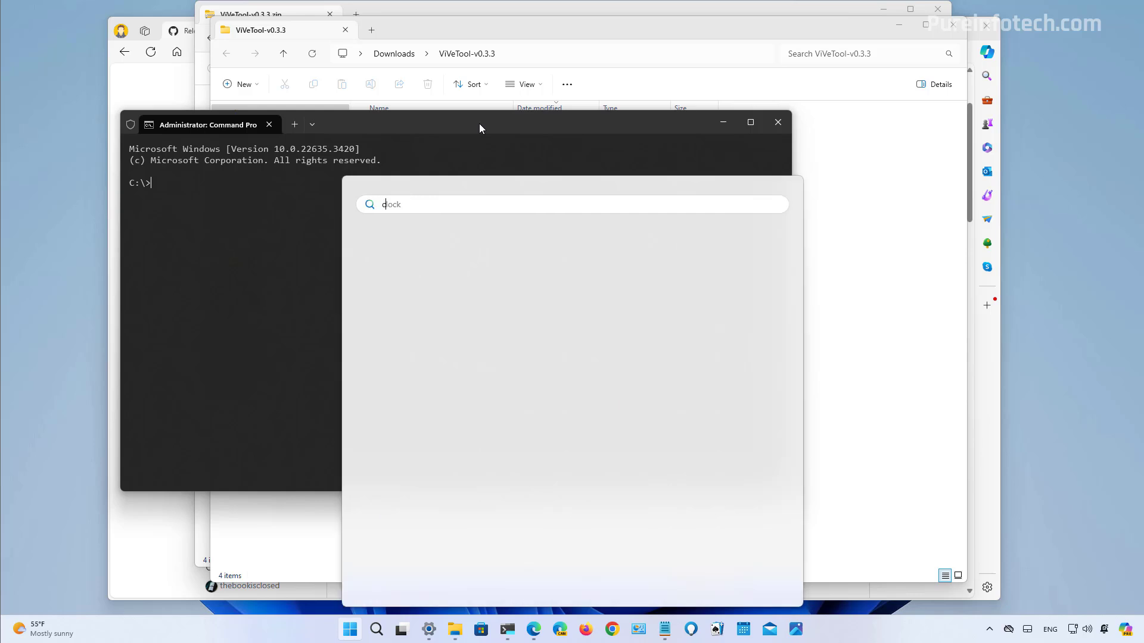
pyautogui.press('BackSpace')
pyautogui.write('ter')
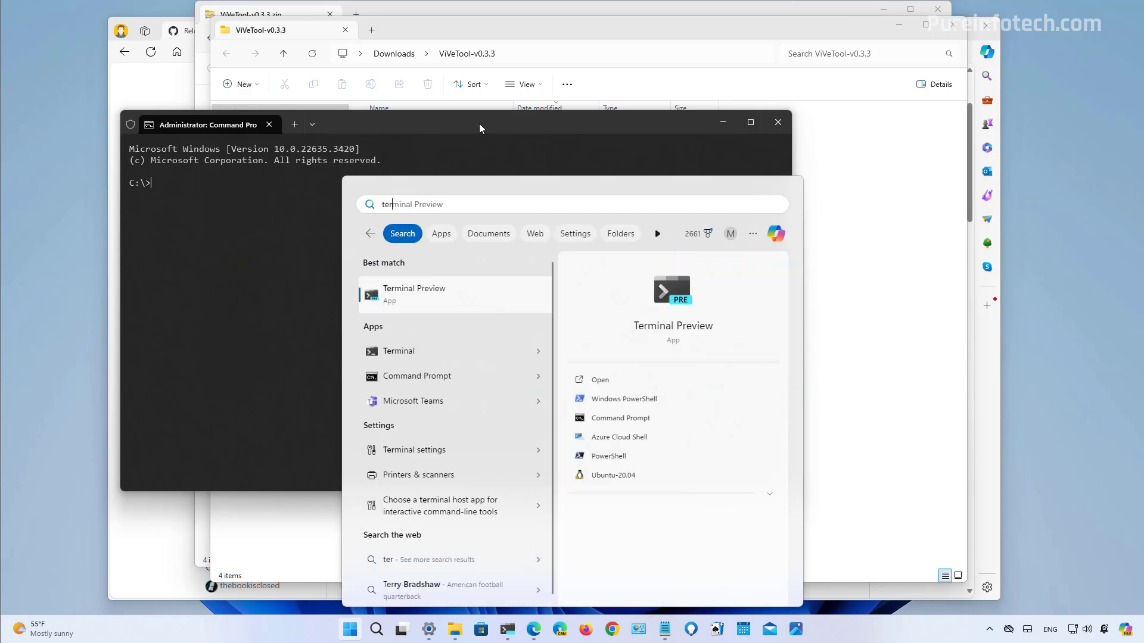
pyautogui.rightClick(452, 296)
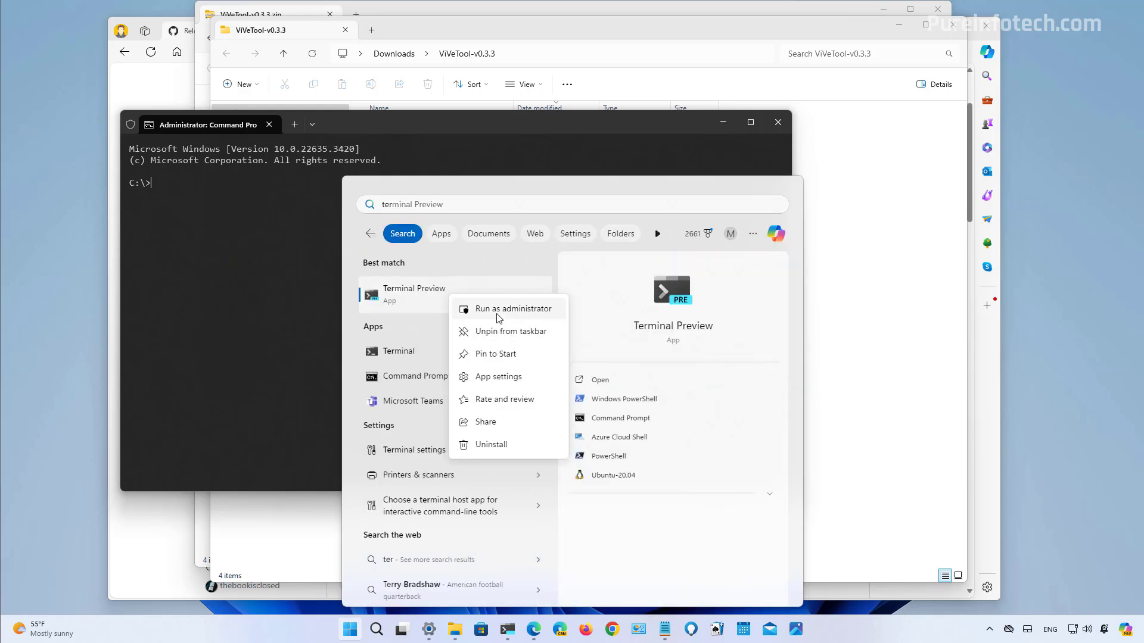
pyautogui.click(520, 311)
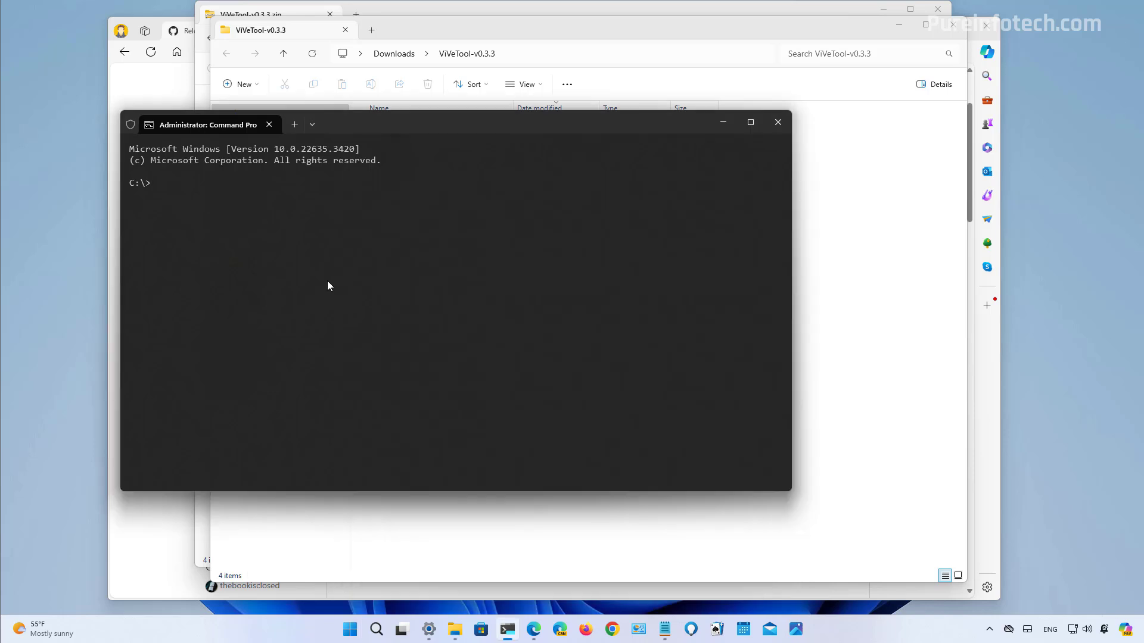
# - Change into the ViVeTool-v0.3.3 folder and clear the other windows off the desktop
pyautogui.write('cd C:\\Users\\m__la\\Downloads\\ViVeTool-v0.3.3')
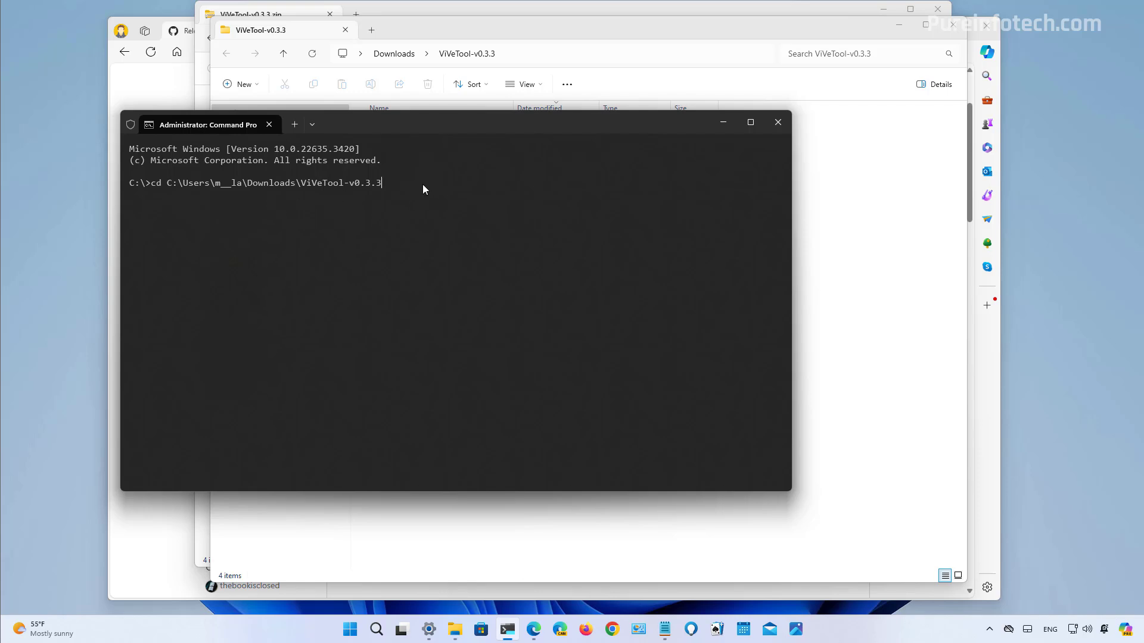
pyautogui.press('Return')
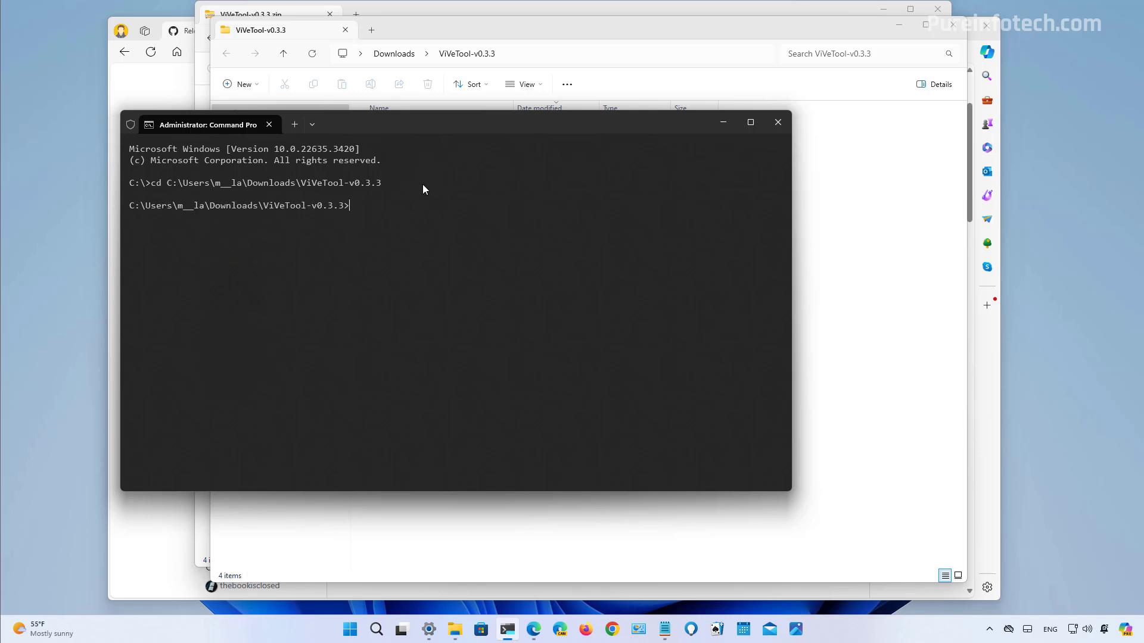
pyautogui.click(899, 25)
pyautogui.click(932, 22)
pyautogui.click(933, 22)
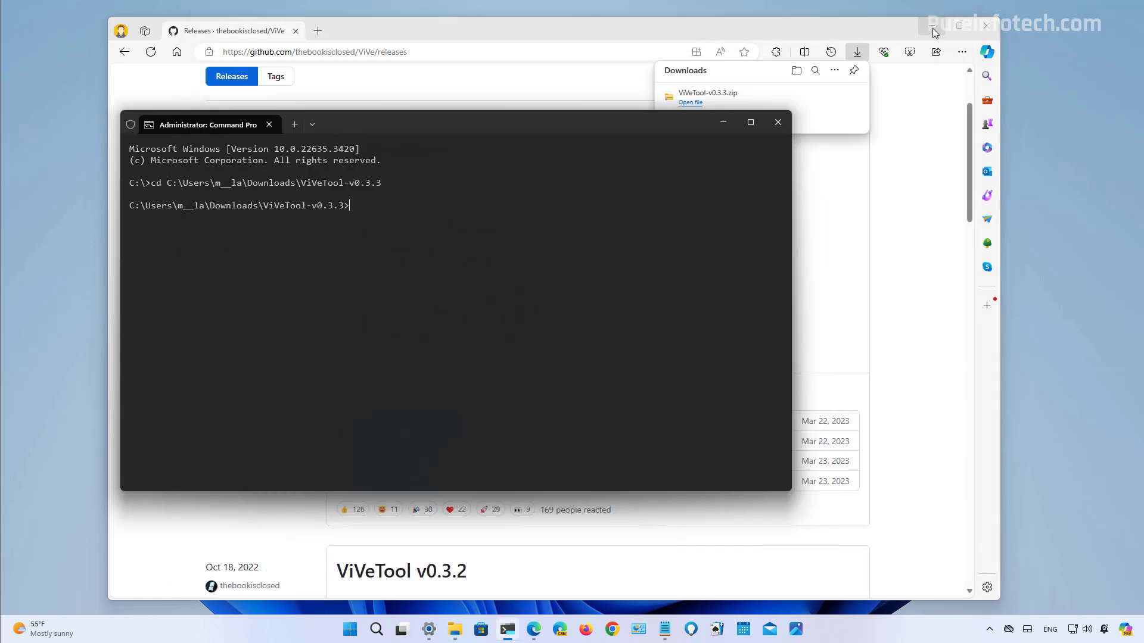
pyautogui.click(932, 27)
pyautogui.moveTo(555, 122); pyautogui.dragTo(661, 112)
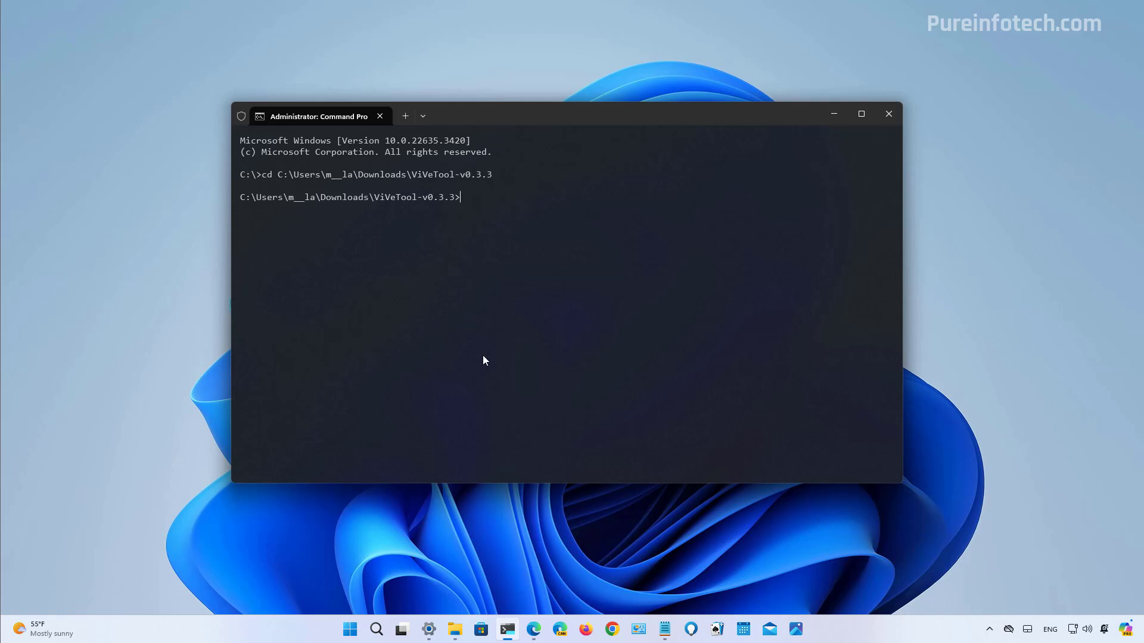
# - Run vivetool /enable for IDs 47921515, 47921574, and 47526873 with variants, widening the window
pyautogui.write('vivetool /enable /id:47921515')
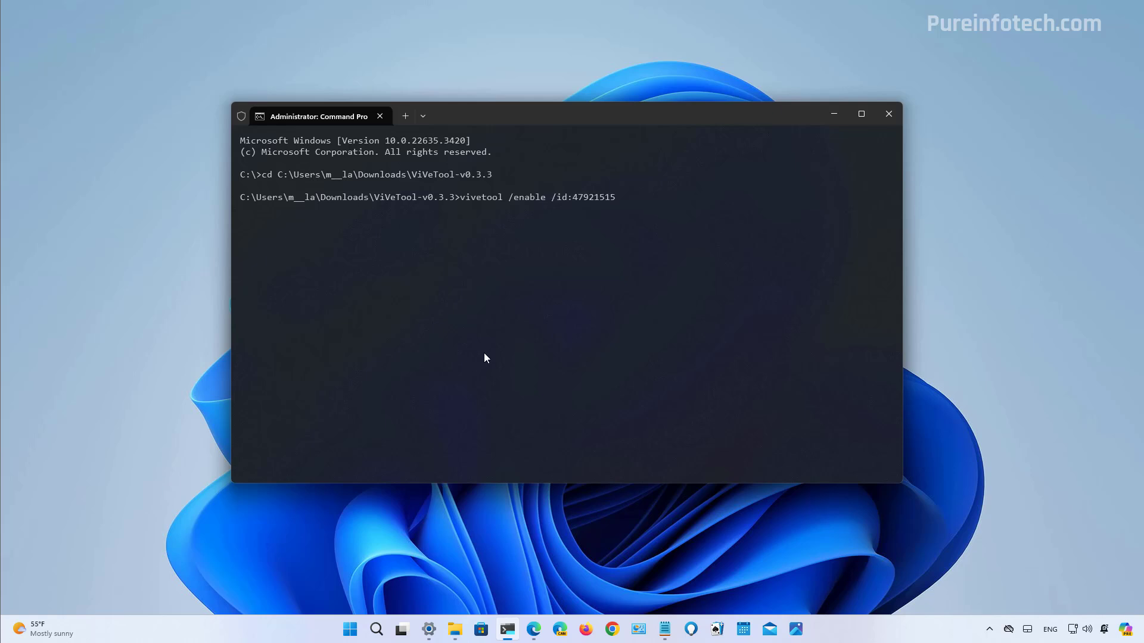
pyautogui.press('Return')
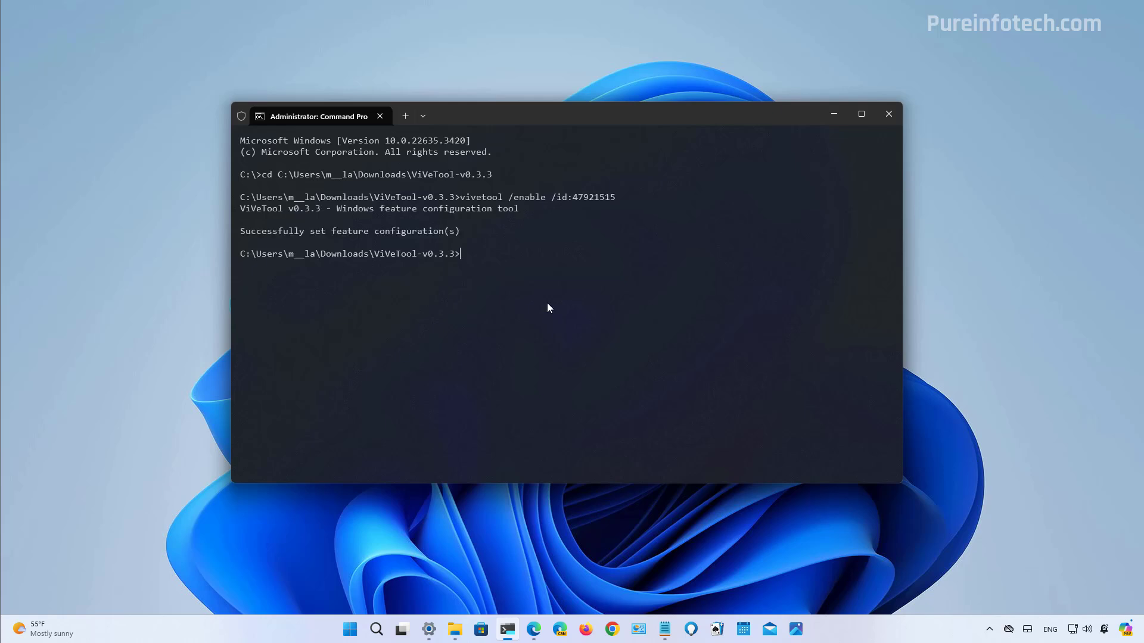
pyautogui.write('vivetool /enable /id:47921574')
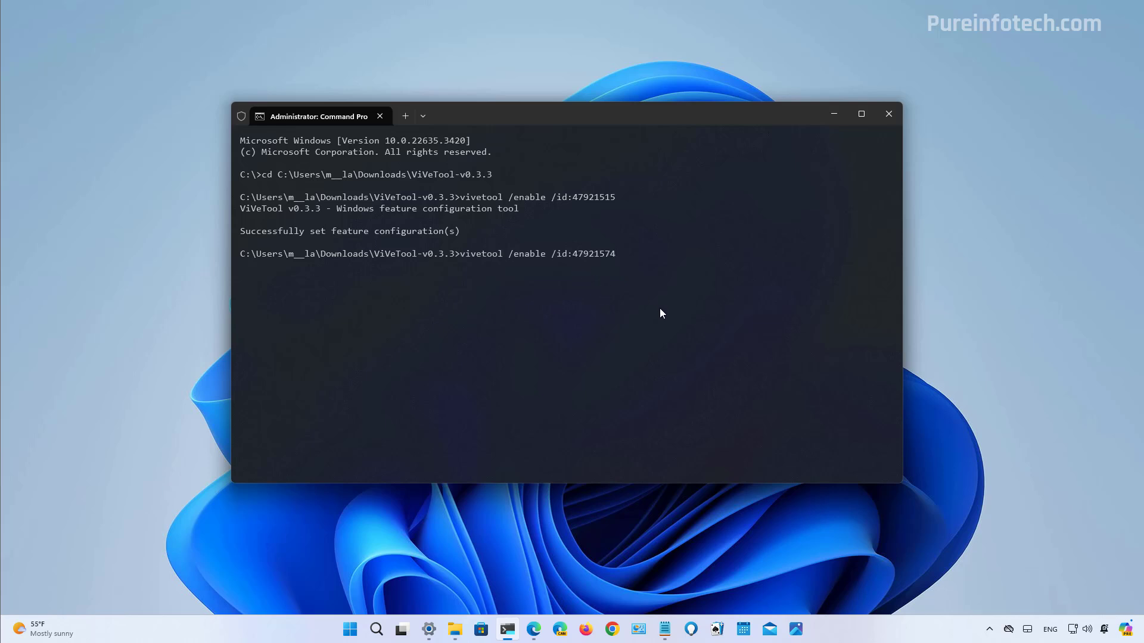
pyautogui.press('Return')
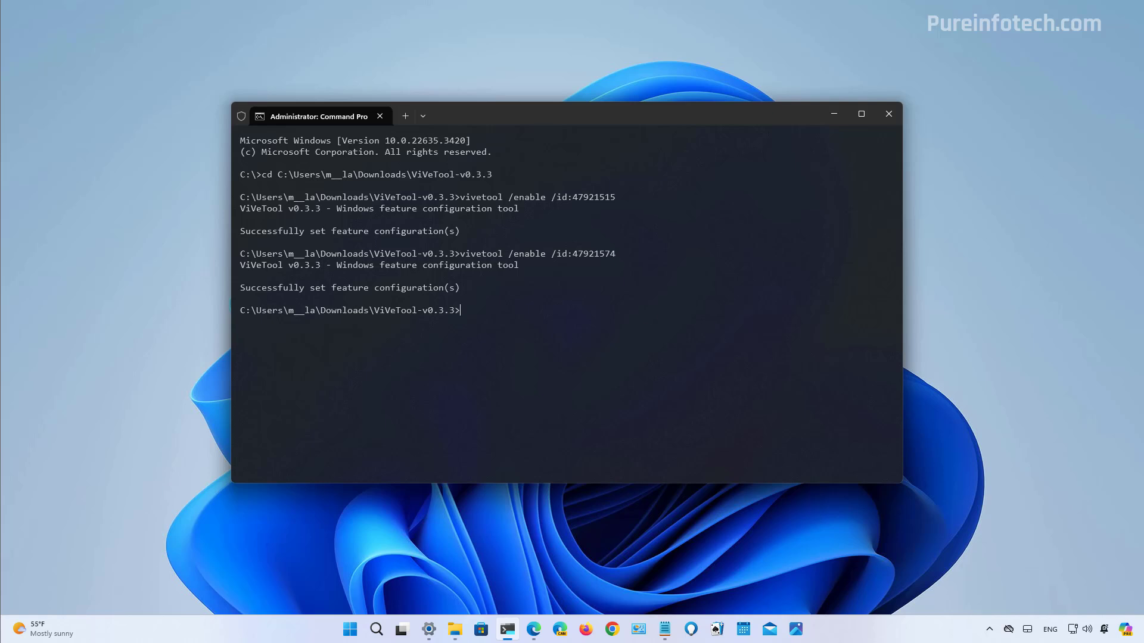
pyautogui.write('vivetool /enable /id:47526873 /variant:1 /variantpayloadkind:1 /variantpayload:1')
pyautogui.moveTo(902, 343); pyautogui.dragTo(940, 344)
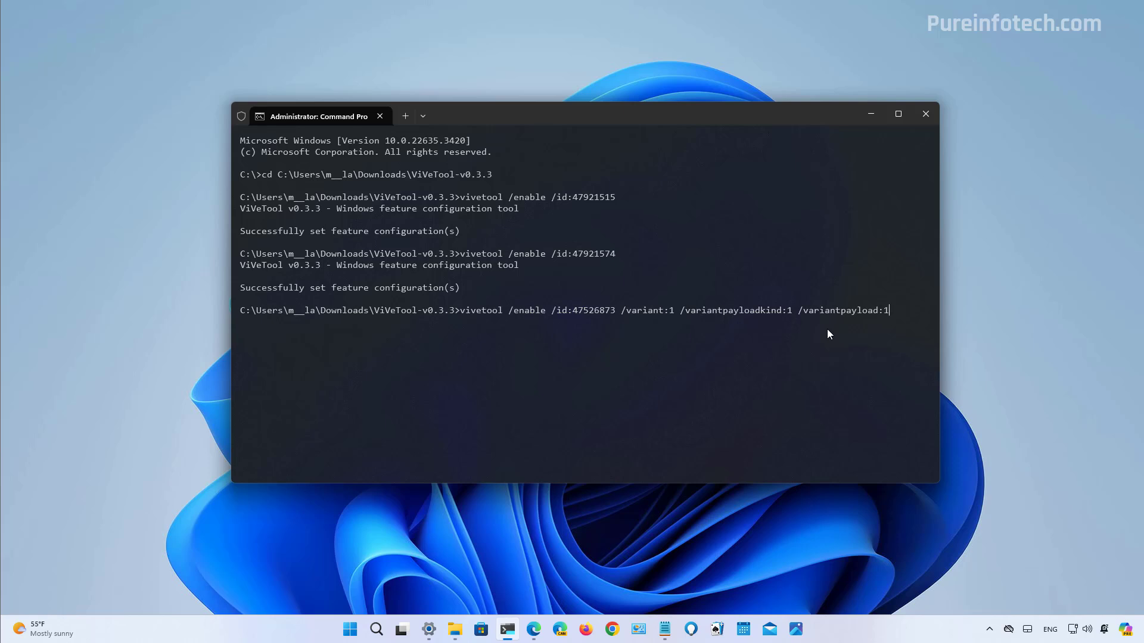
pyautogui.press('Return')
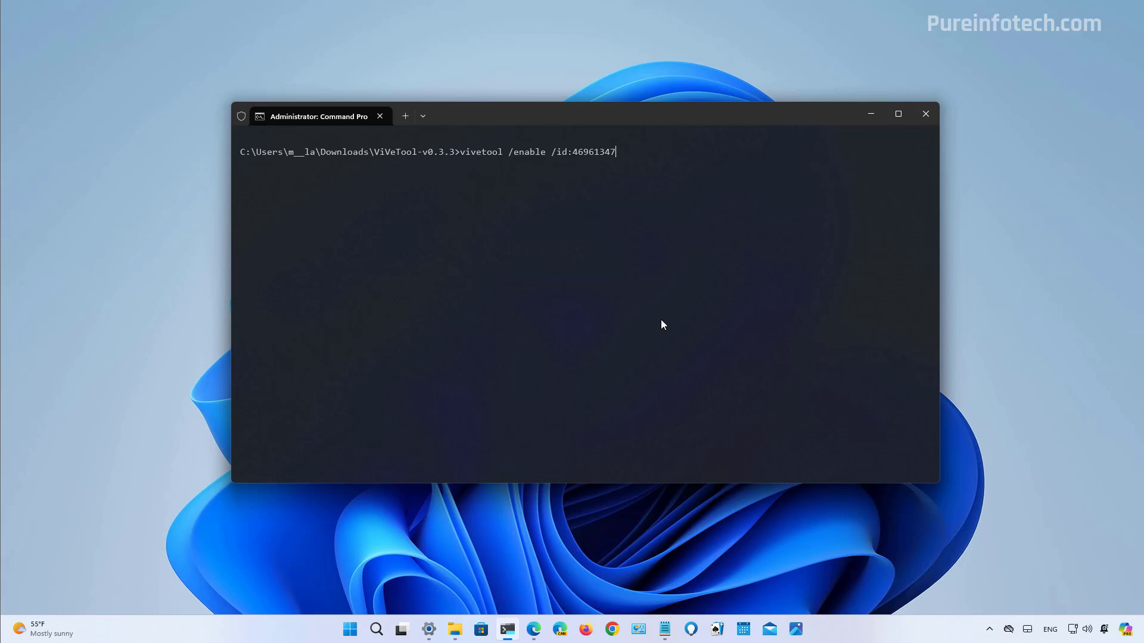
# - Enable feature IDs 46961347 and 47664723, running cls after each to clear the console
pyautogui.press('Return')
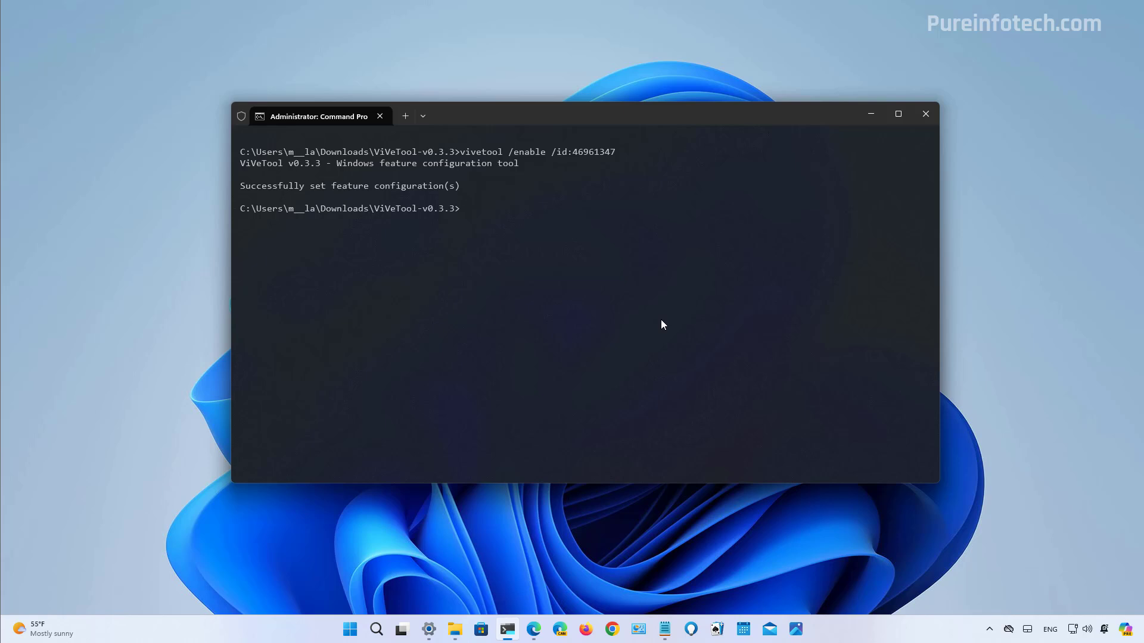
pyautogui.write('cls')
pyautogui.press('Return')
pyautogui.write('vivetool /enable /id:47664723')
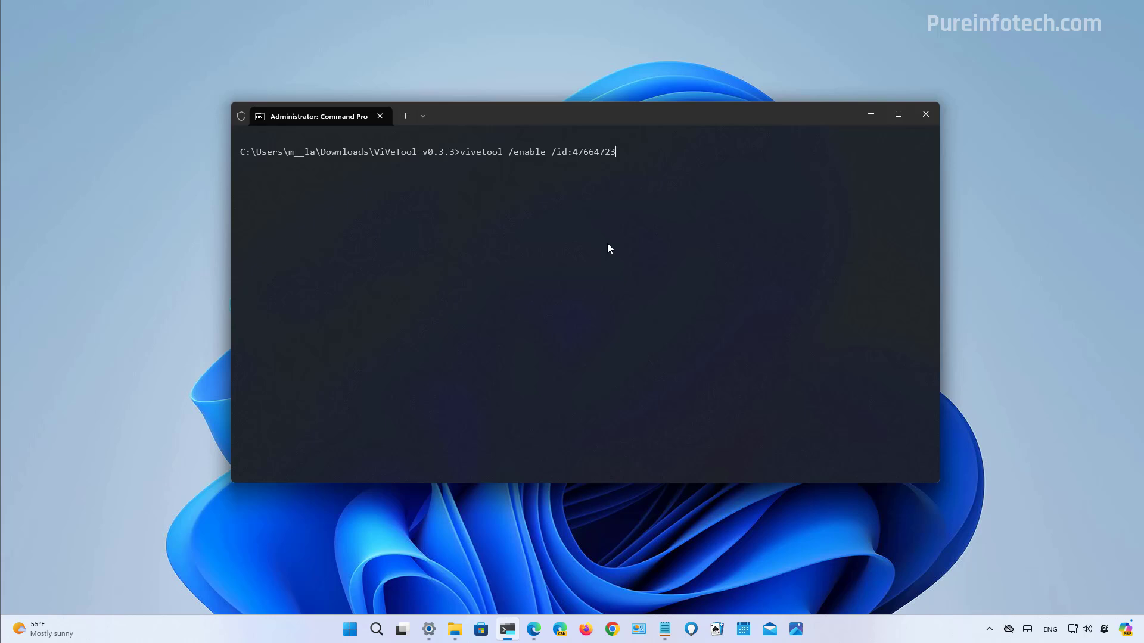
pyautogui.press('Return')
pyautogui.write('cls')
pyautogui.press('Return')
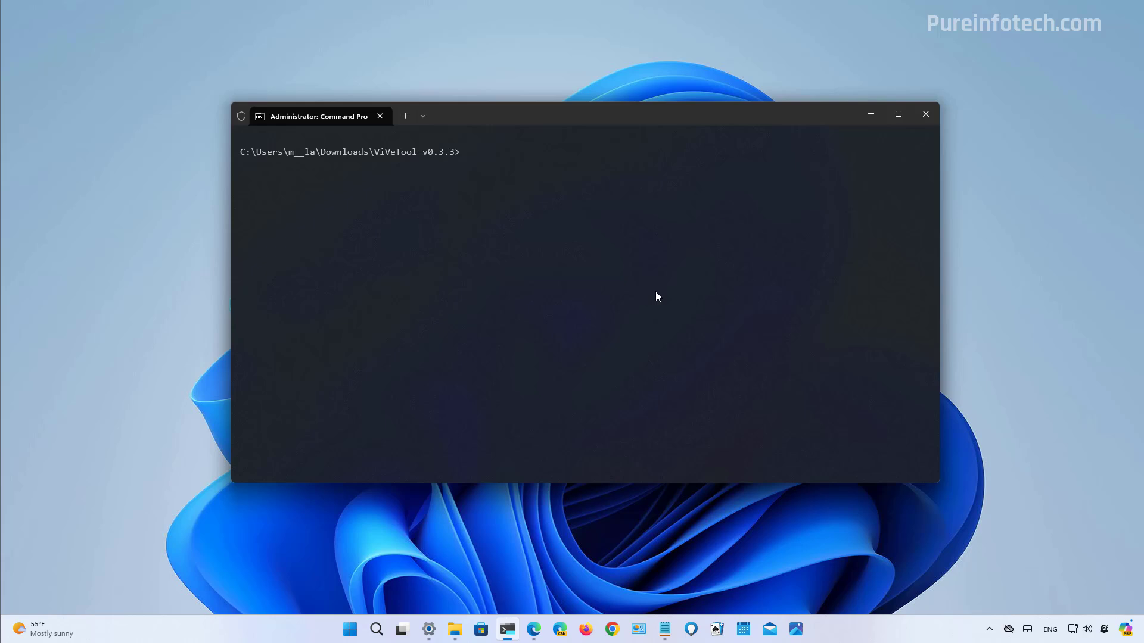
# - Paste-run the 48468527, 48468541, 48660958 commands, then enable 47205210 with /variant:2
pyautogui.hotkey('ctrl', 'v')
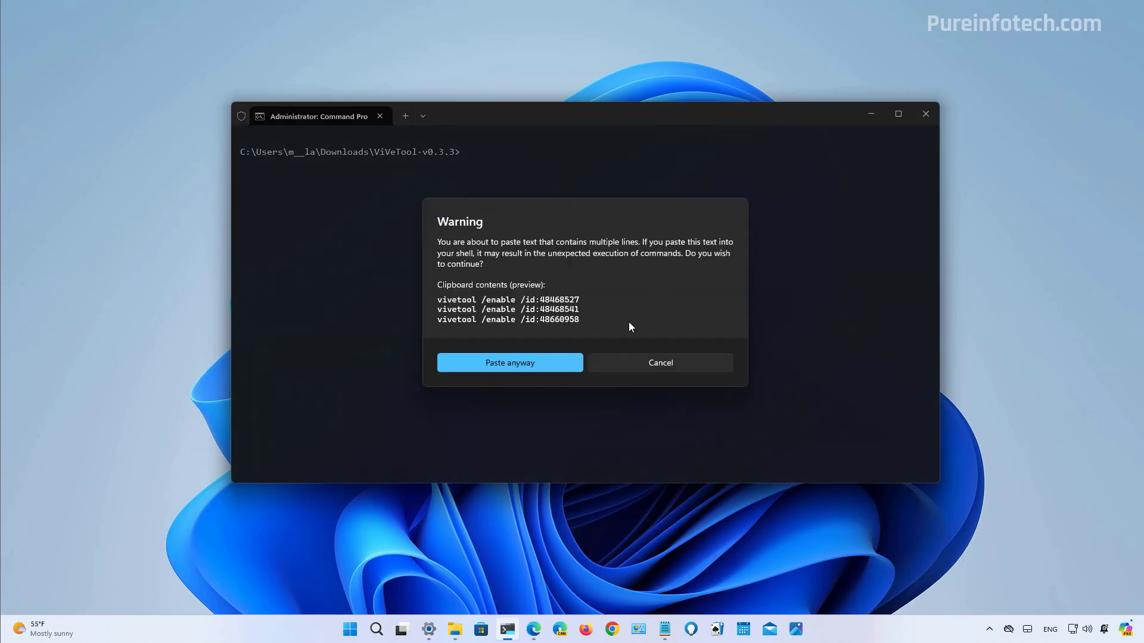
pyautogui.click(549, 364)
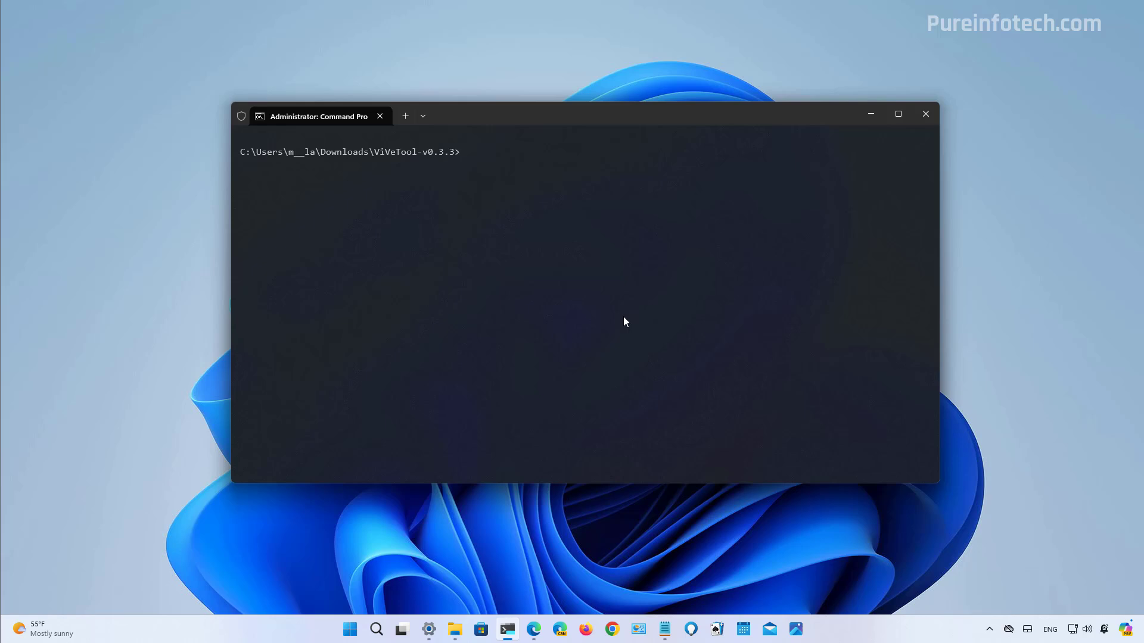
pyautogui.write('vivetool /enable /id:47205210 /variant:2')
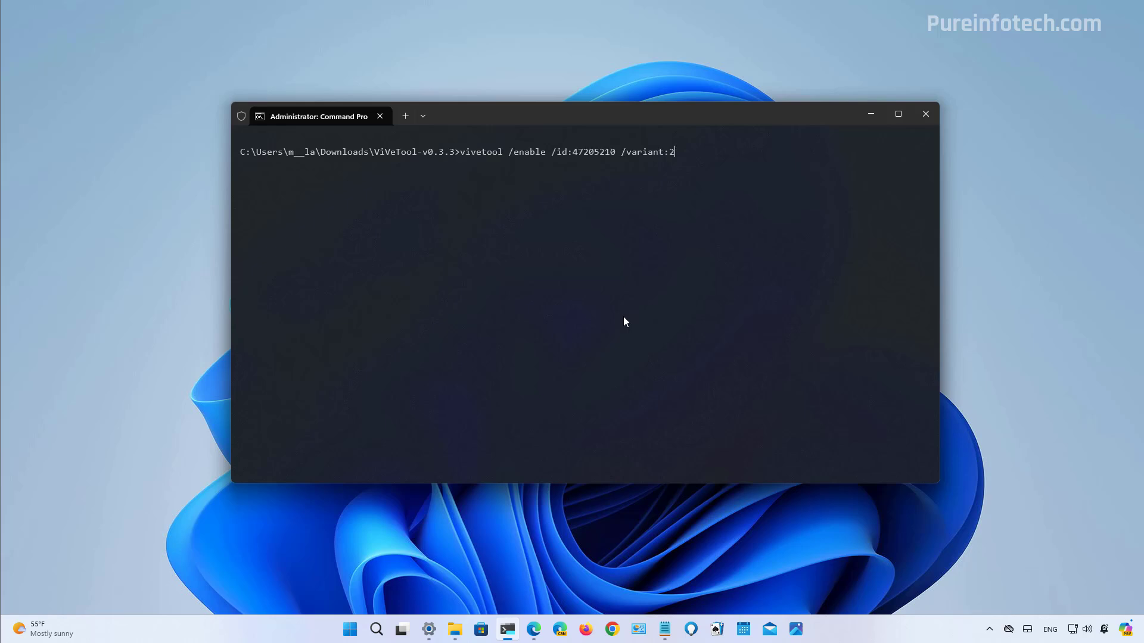
pyautogui.press('Return')
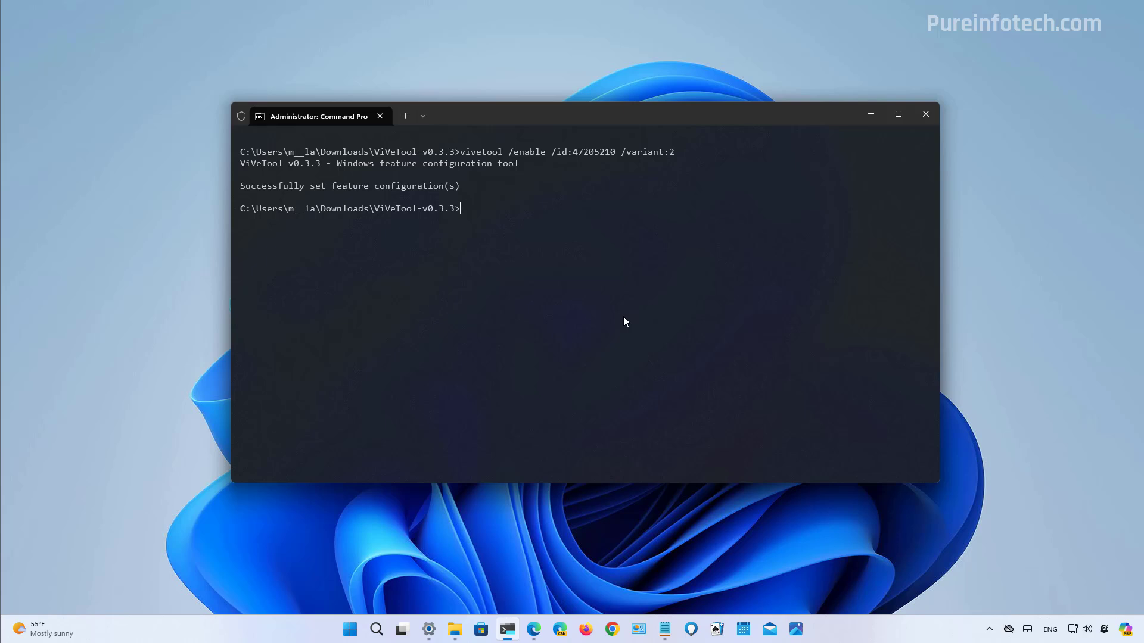
# - Close the administrator terminal window with Alt+F4
pyautogui.hotkey('alt', 'F4')
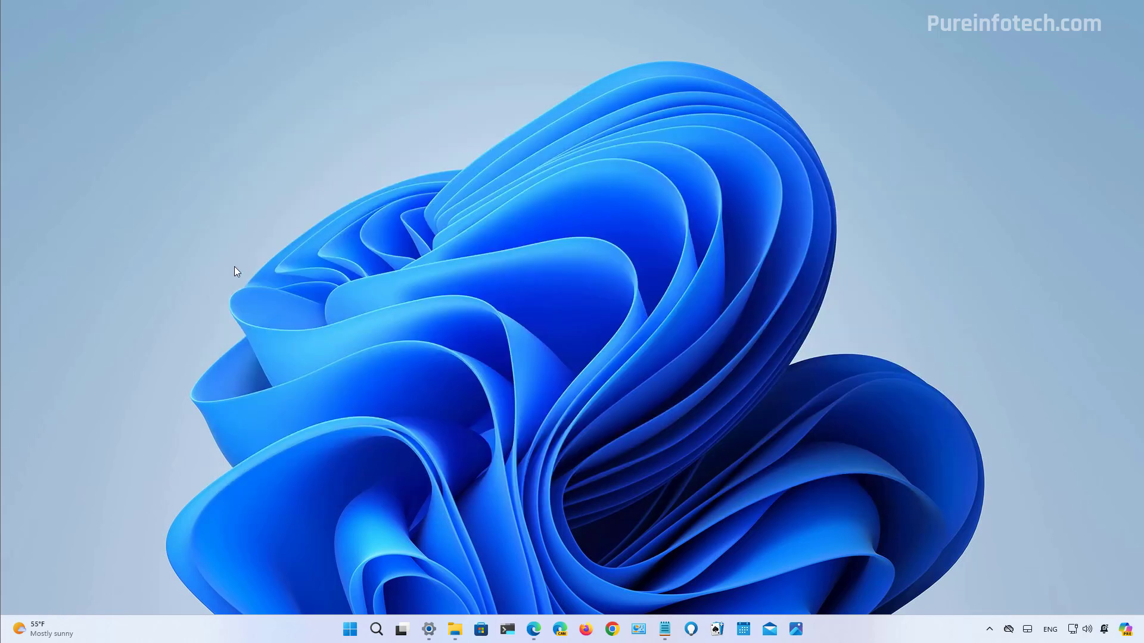